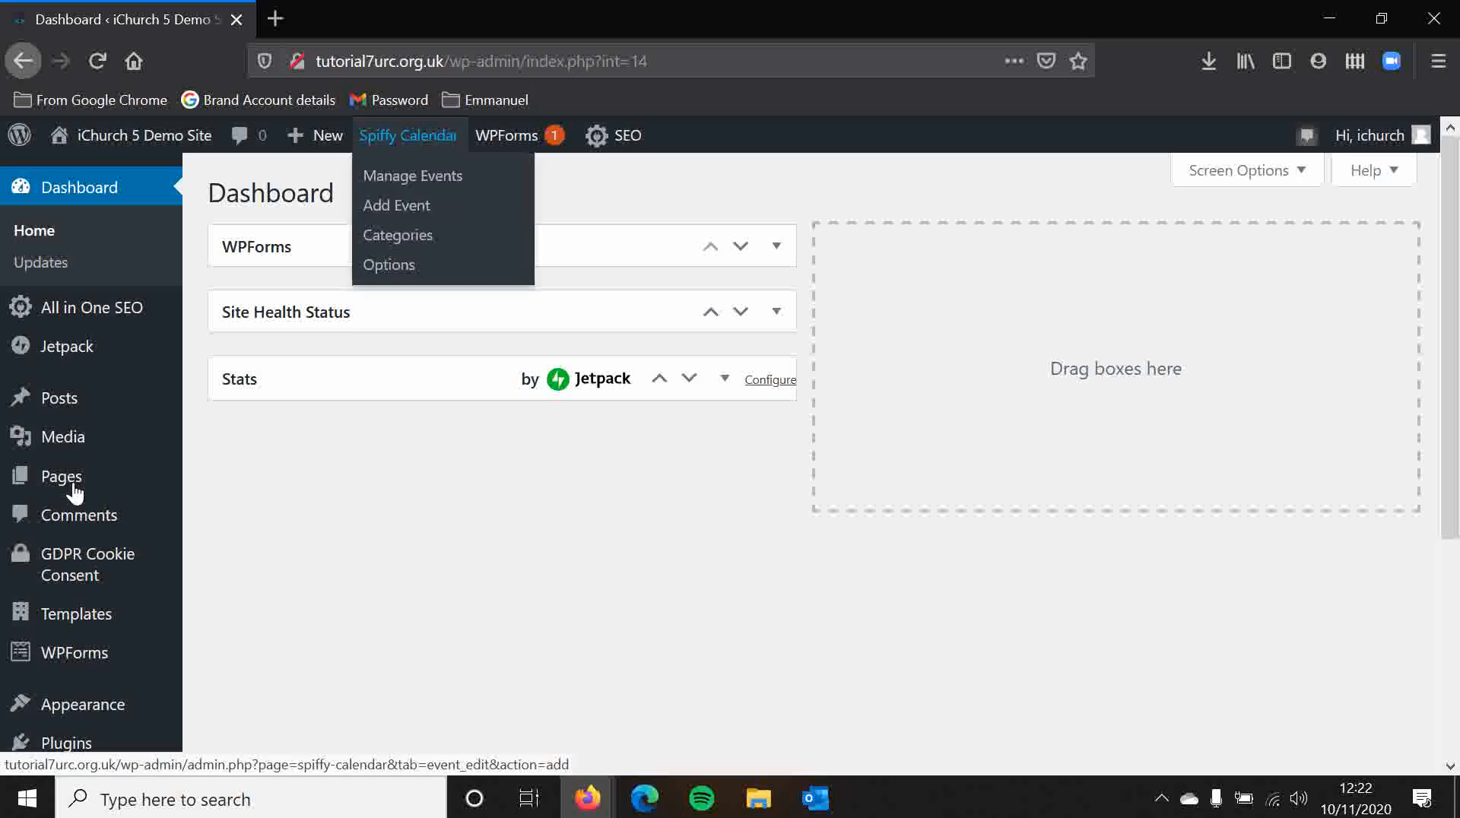
# Step: Open the Spiffy Calendar form for adding a new event
pyautogui.scroll(-4, 286, 365)
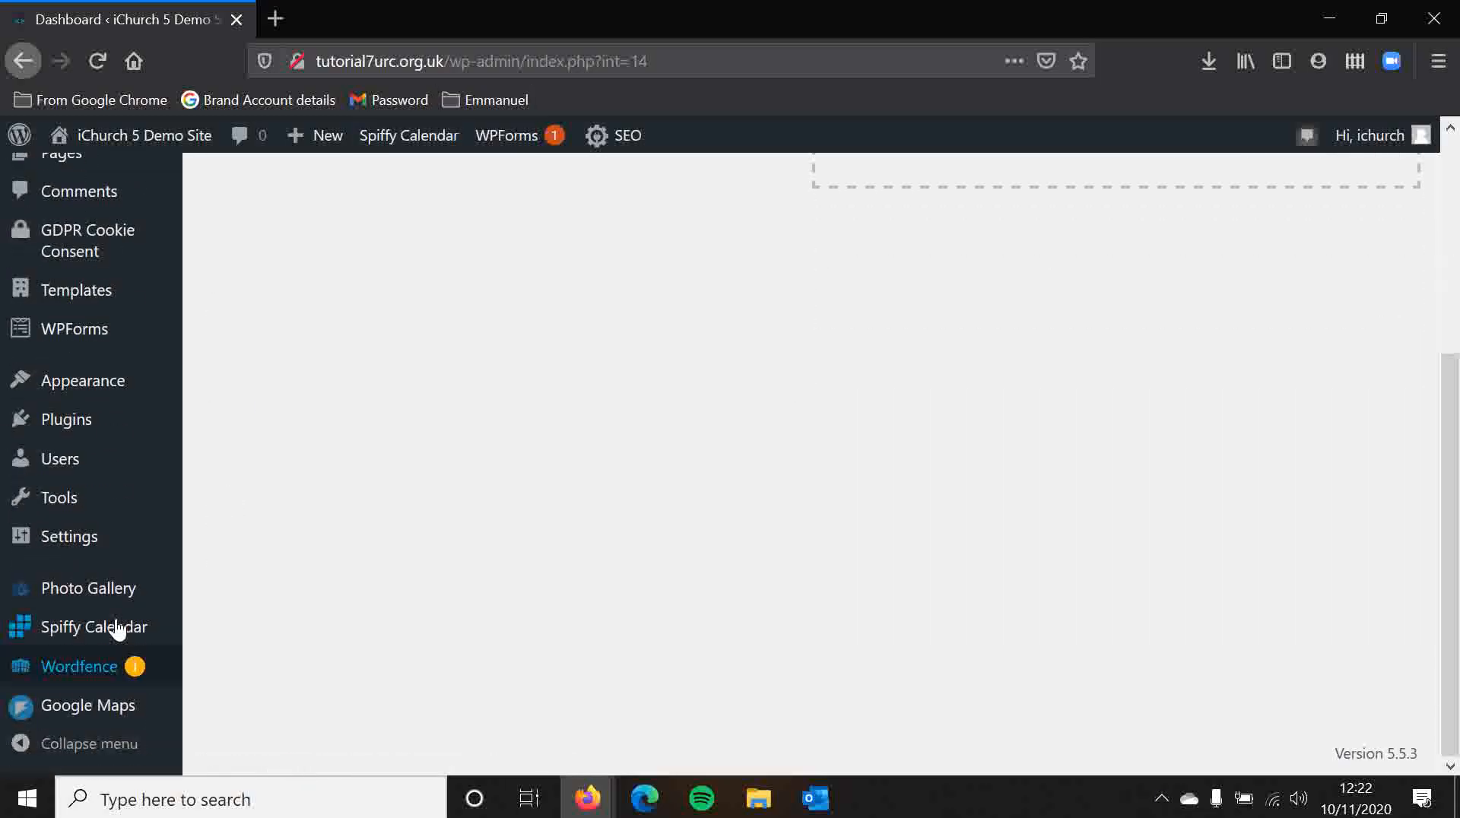
pyautogui.moveTo(120, 633)
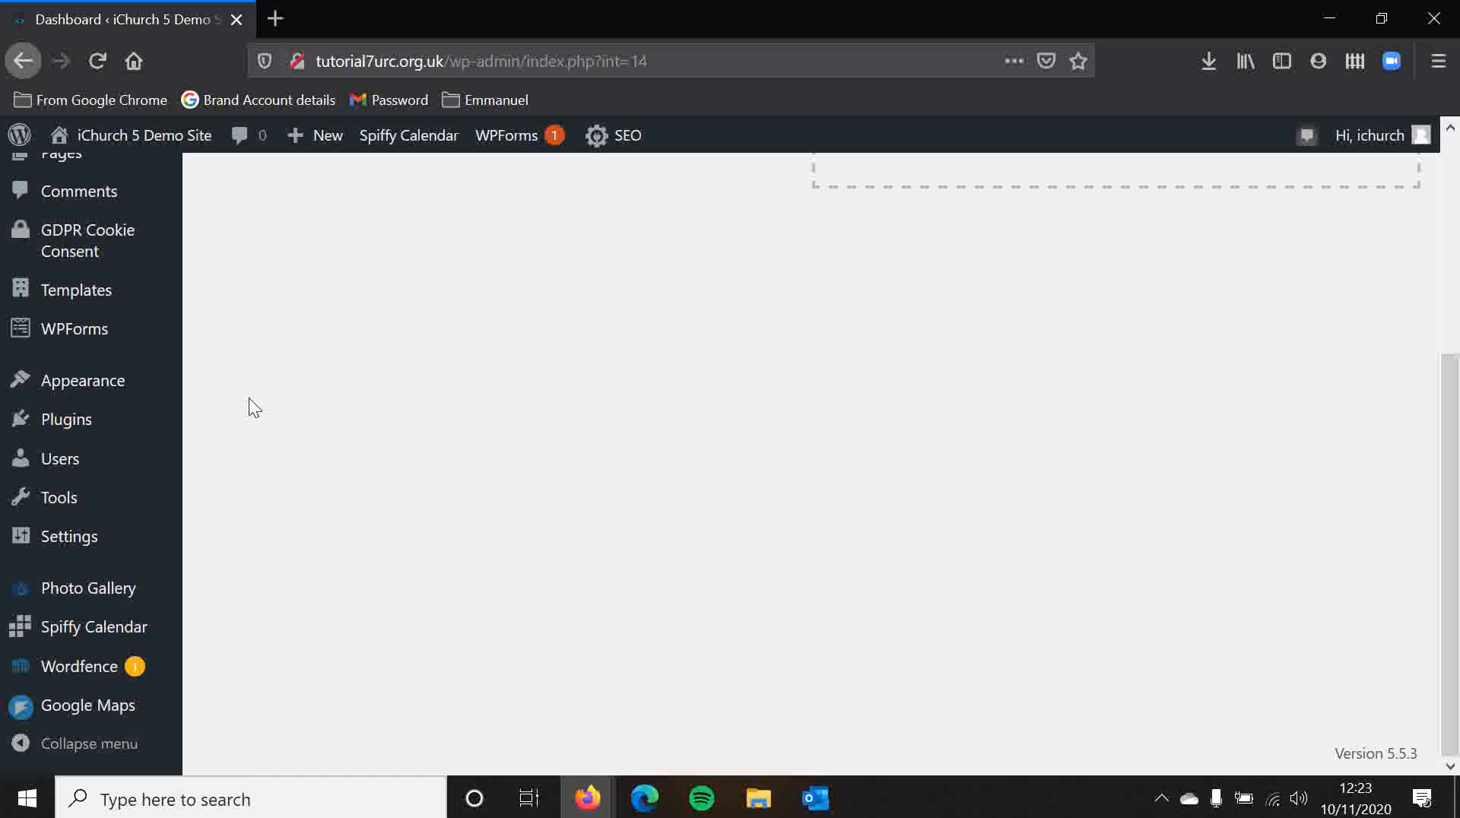
pyautogui.scroll(5, 249, 398)
pyautogui.scroll(-5, 249, 394)
pyautogui.moveTo(117, 635)
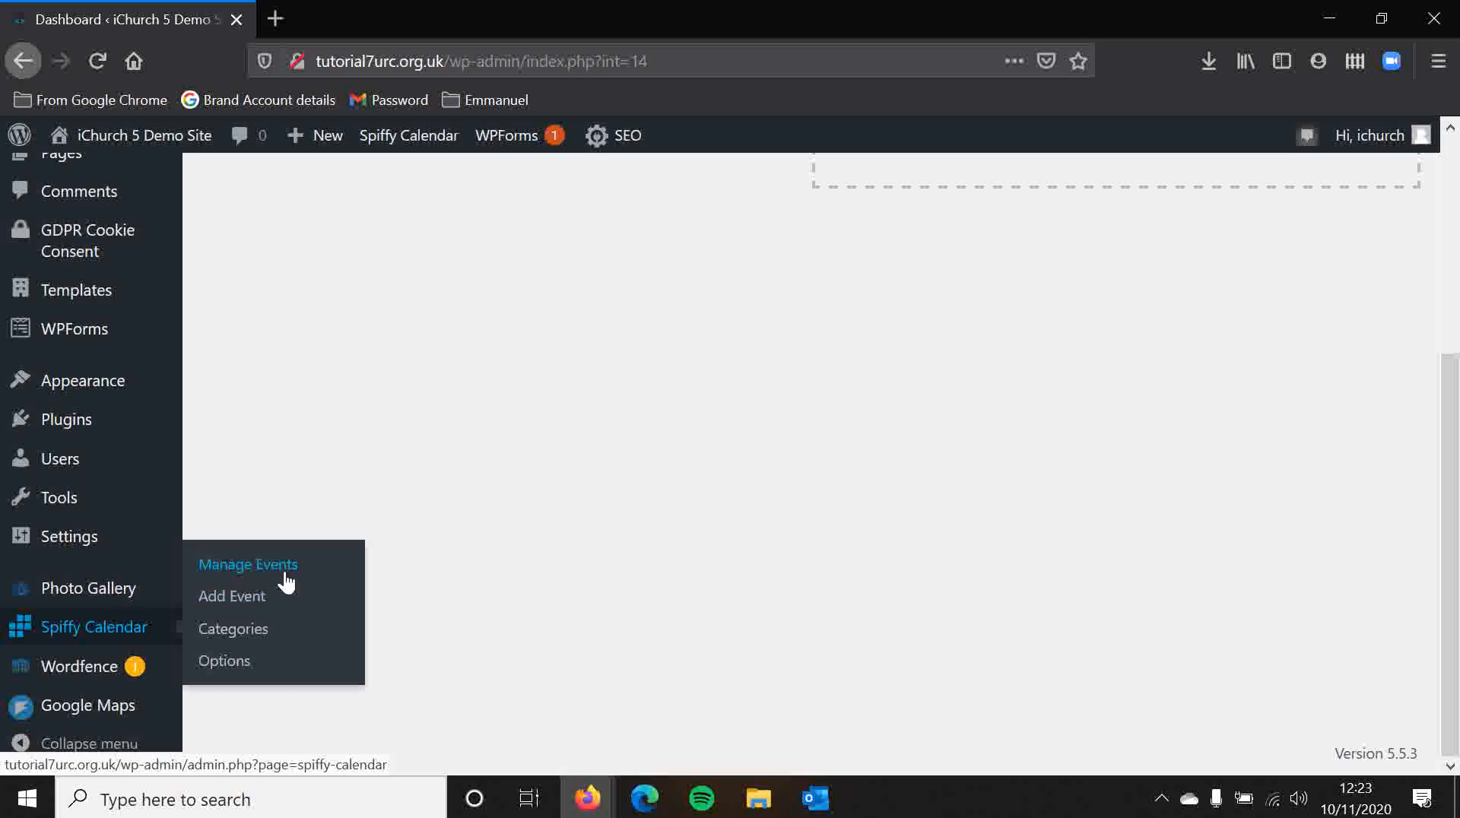
pyautogui.click(245, 606)
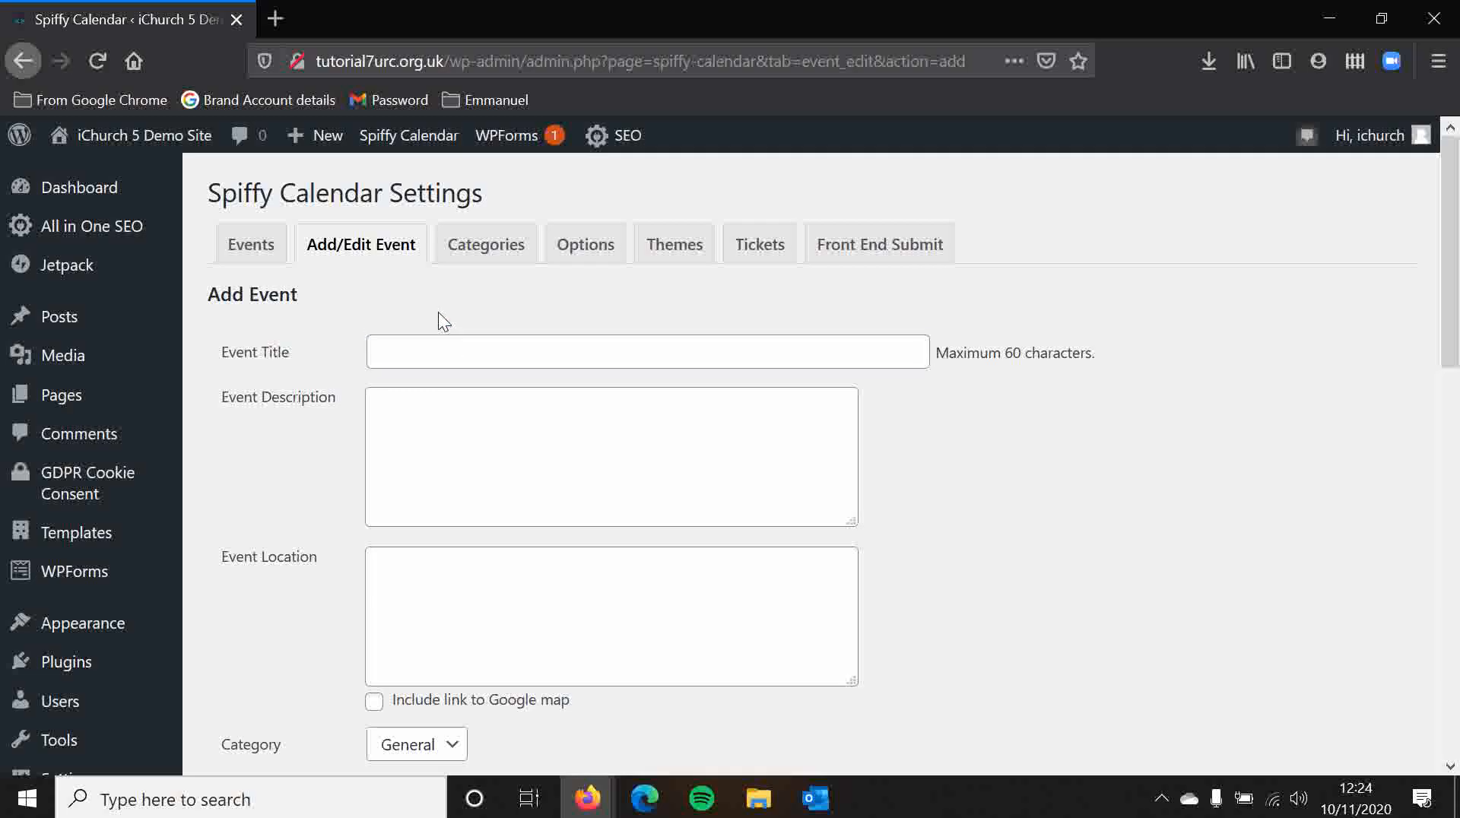
# Step: Review the Add Event form's title, description, location, category, author, status and date fields
pyautogui.scroll(-3, 446, 381)
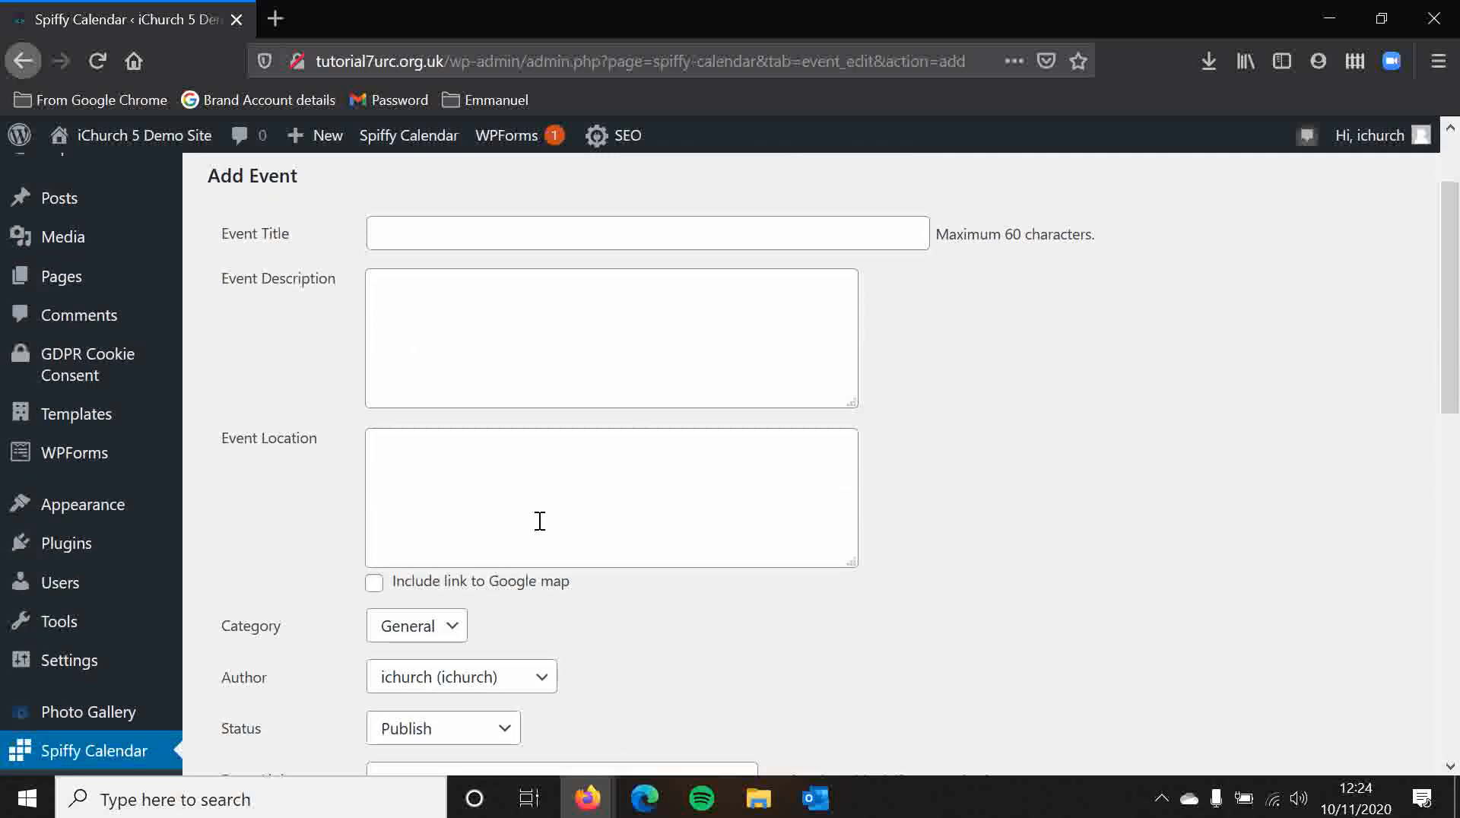
pyautogui.scroll(-3, 231, 390)
pyautogui.scroll(-3, 295, 407)
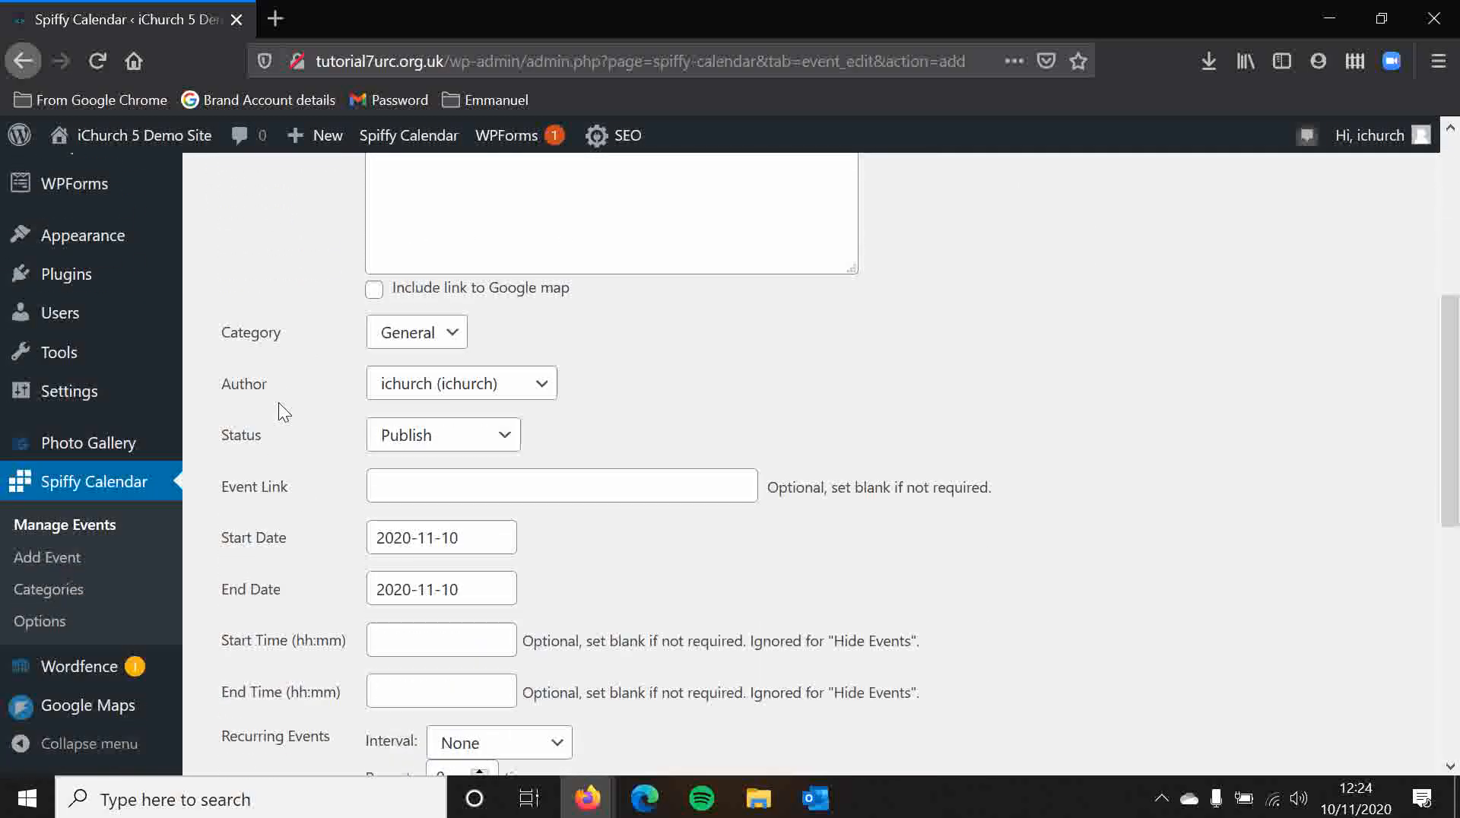
pyautogui.click(417, 284)
pyautogui.click(304, 245)
pyautogui.scroll(1, 289, 250)
pyautogui.scroll(3, 289, 262)
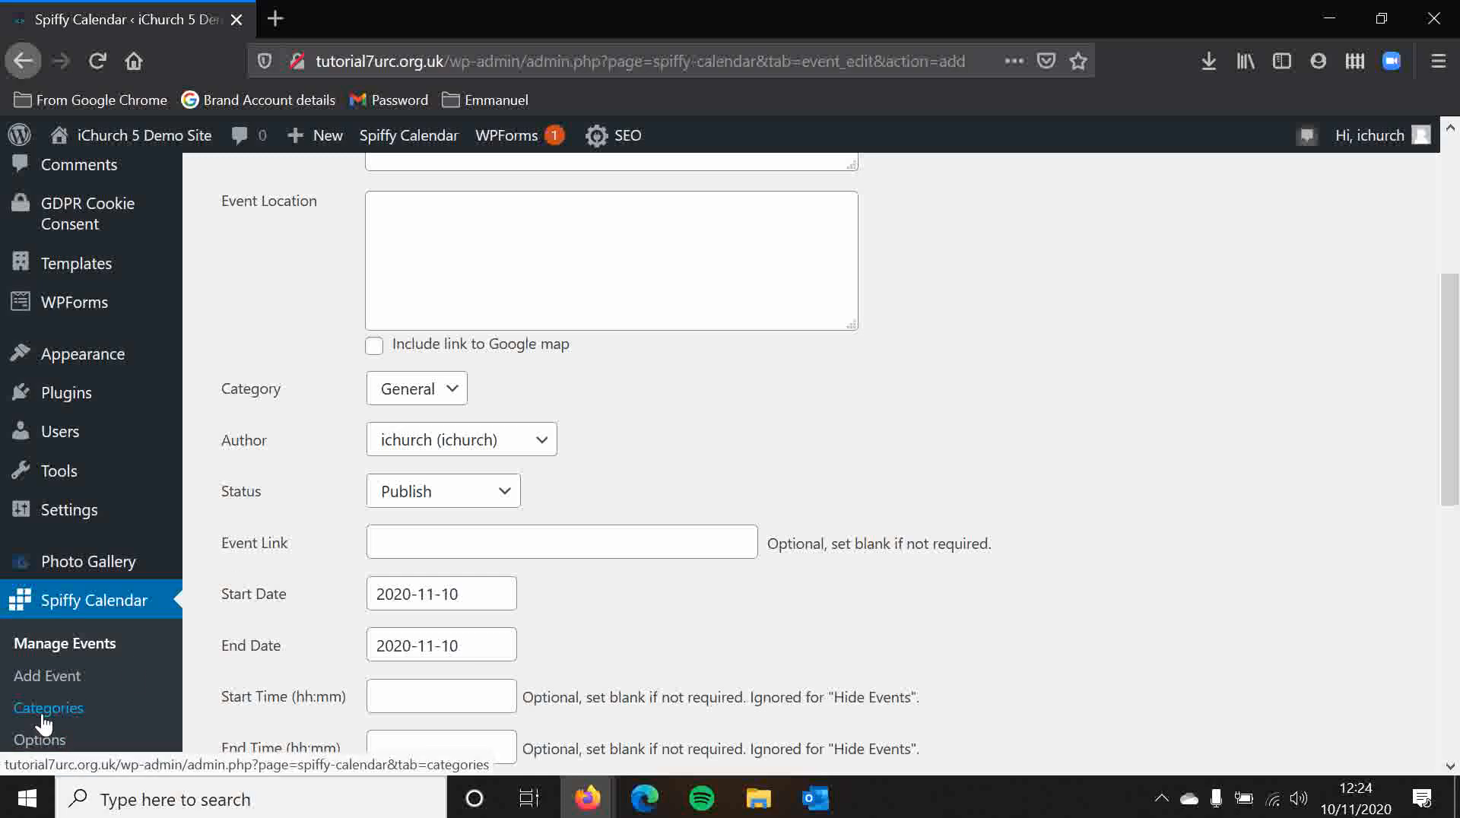
pyautogui.click(448, 389)
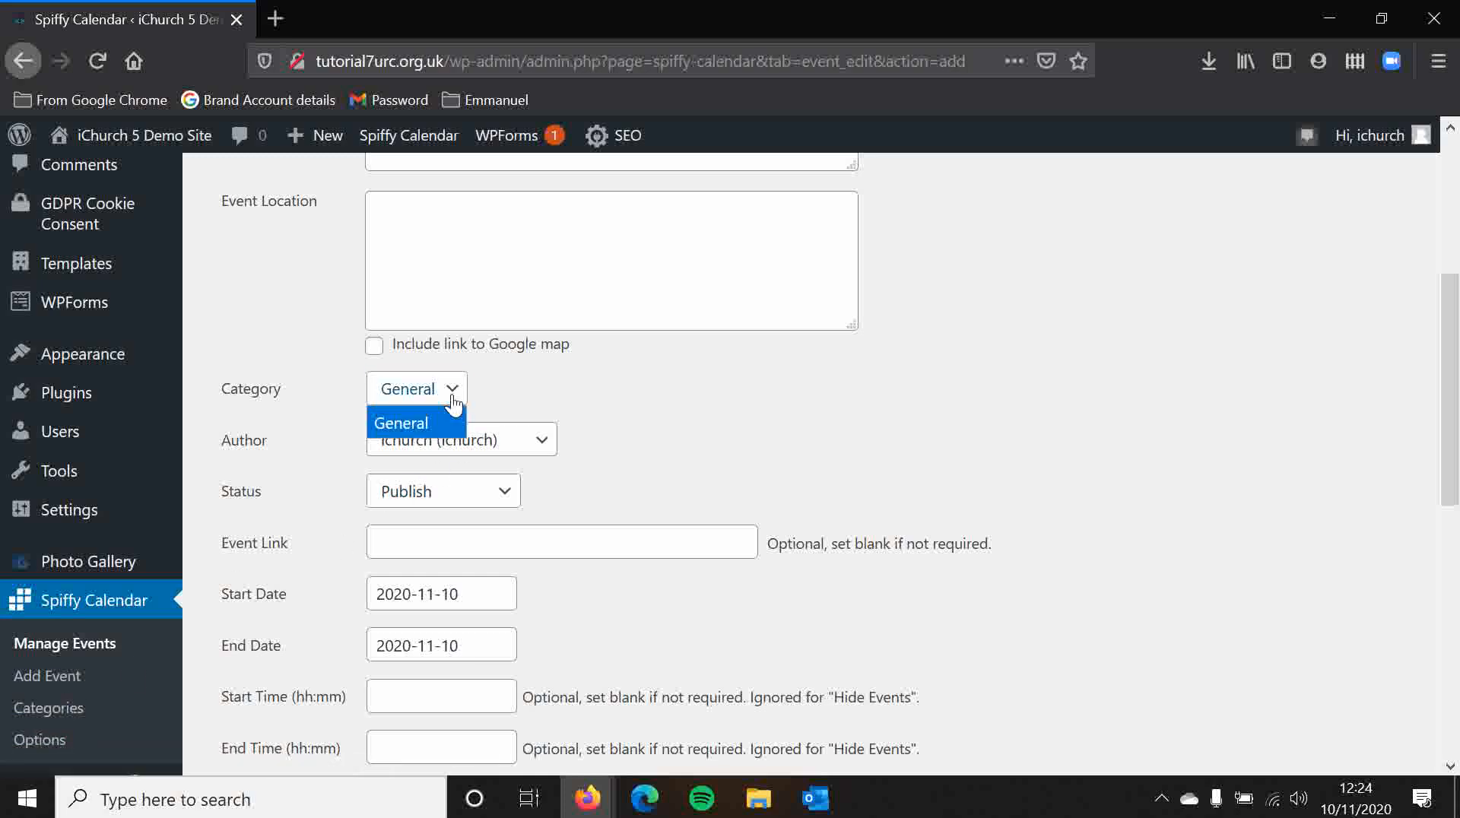
pyautogui.click(306, 404)
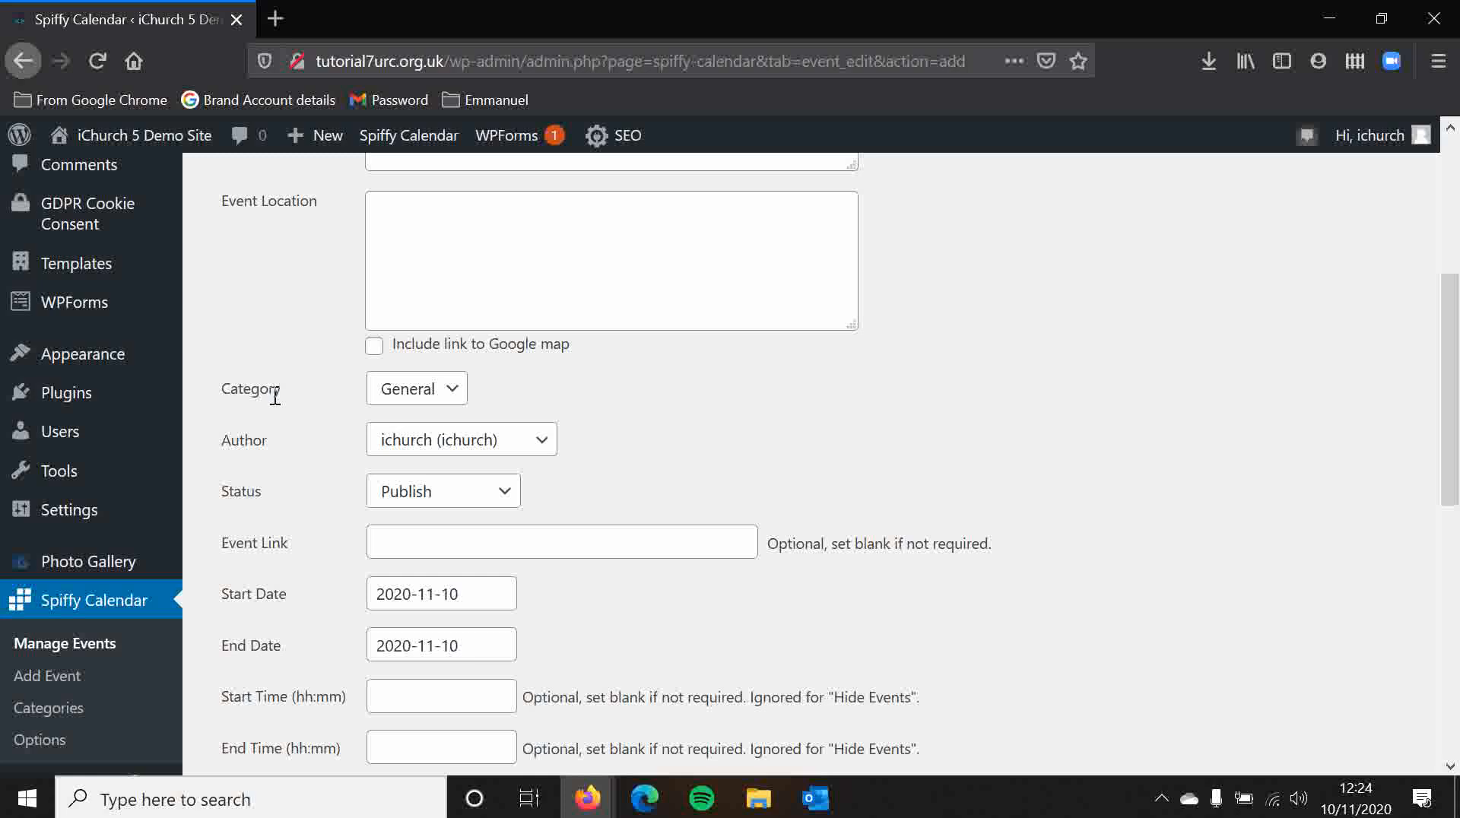
pyautogui.click(525, 549)
pyautogui.click(659, 597)
pyautogui.scroll(-2, 659, 598)
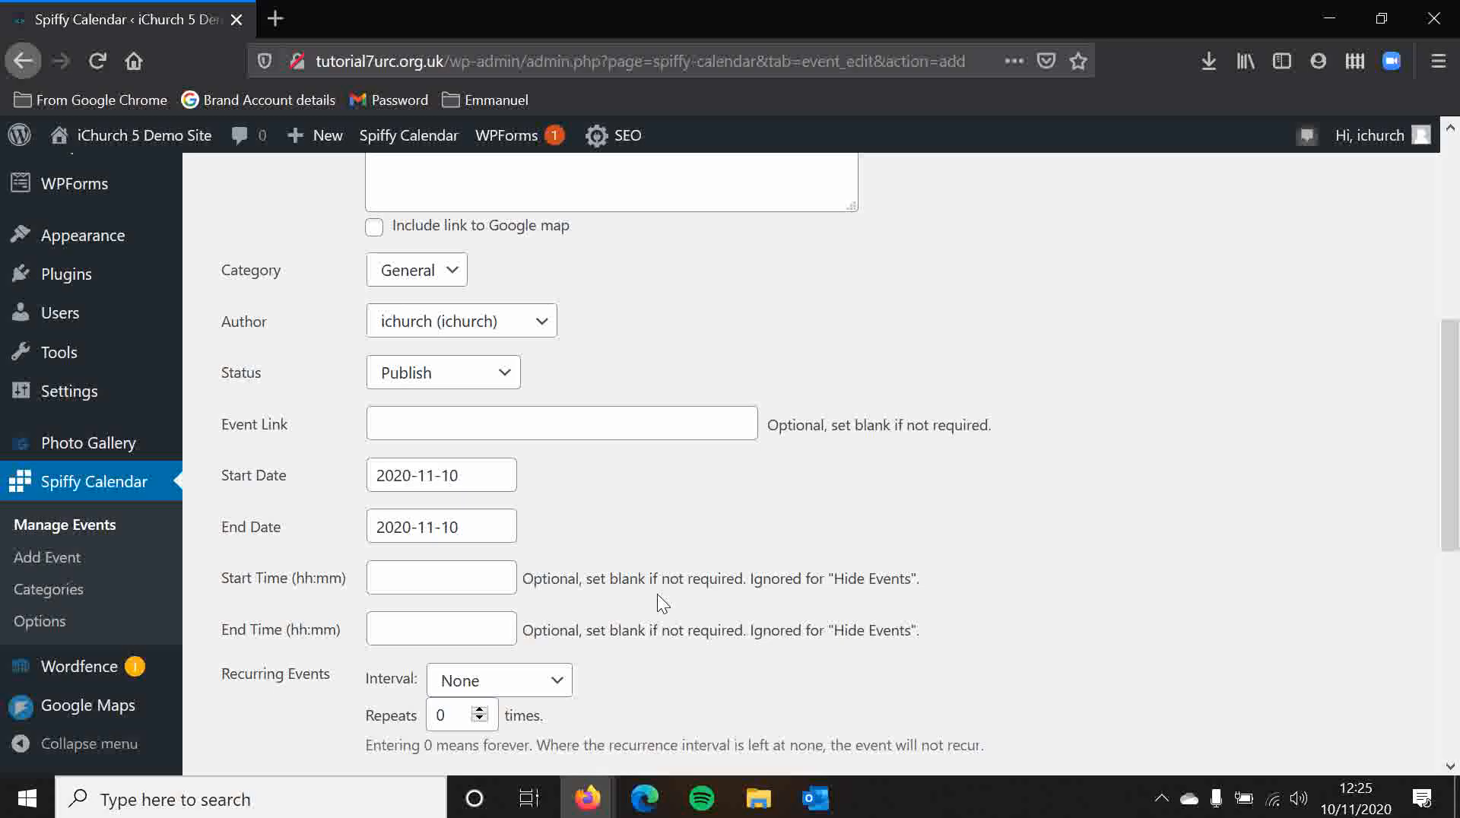
# Step: Review the event's time, recurrence interval, hide-events and image options, then open the list of managed events
pyautogui.click(463, 578)
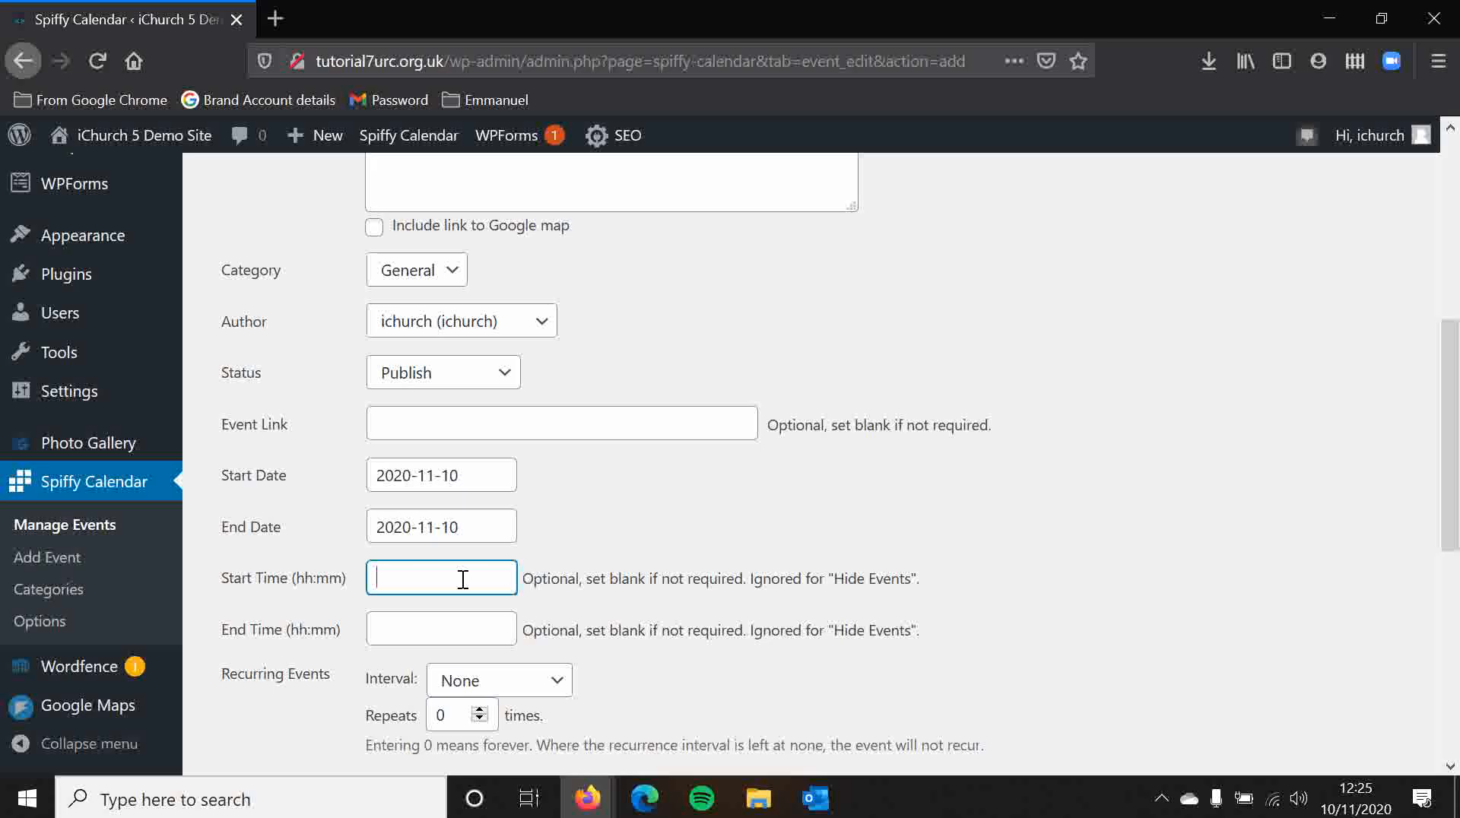
pyautogui.click(704, 551)
pyautogui.scroll(-1, 714, 533)
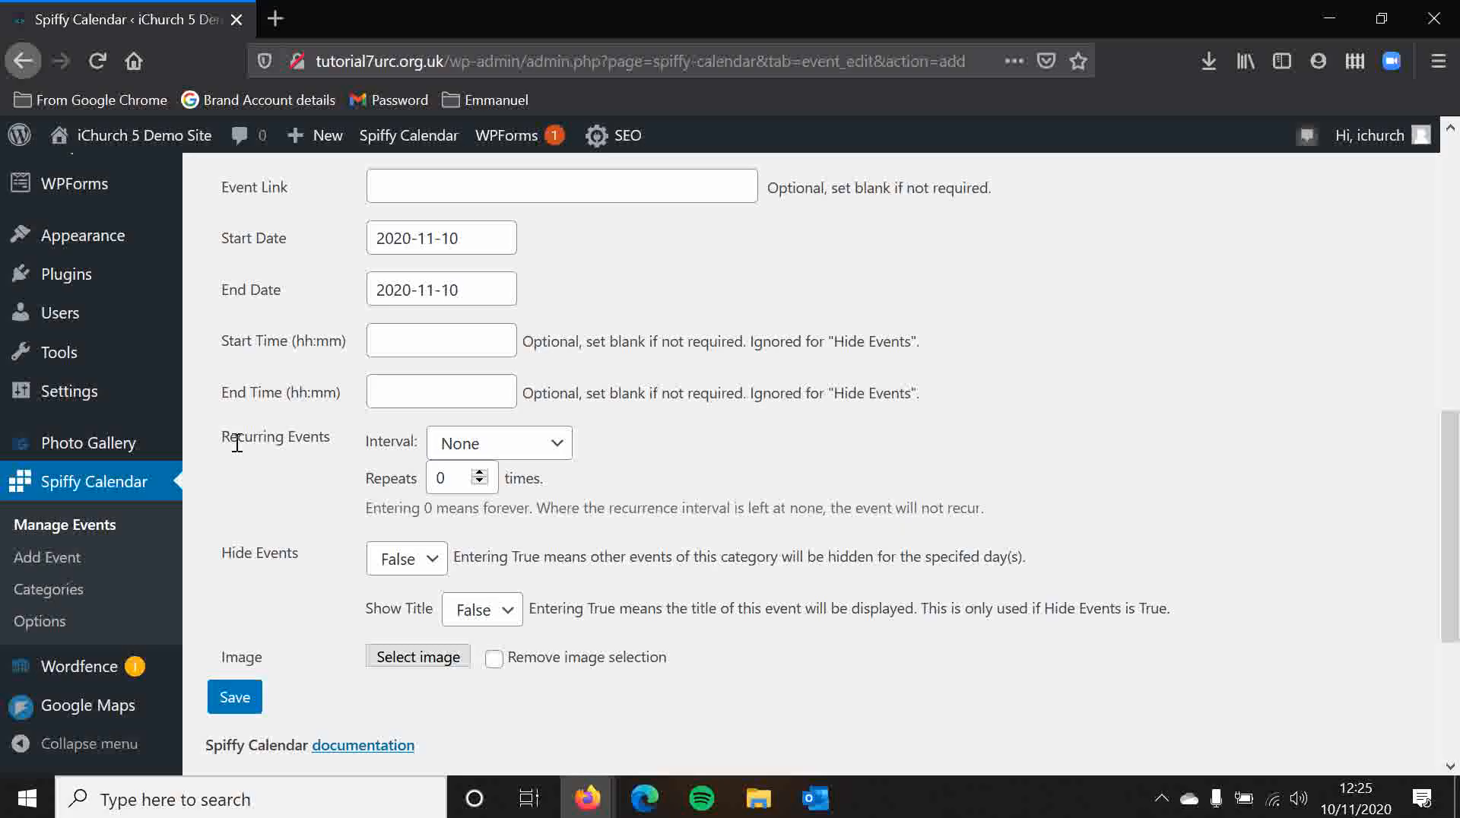
pyautogui.moveTo(225, 435); pyautogui.dragTo(339, 435)
pyautogui.click(339, 435)
pyautogui.click(479, 449)
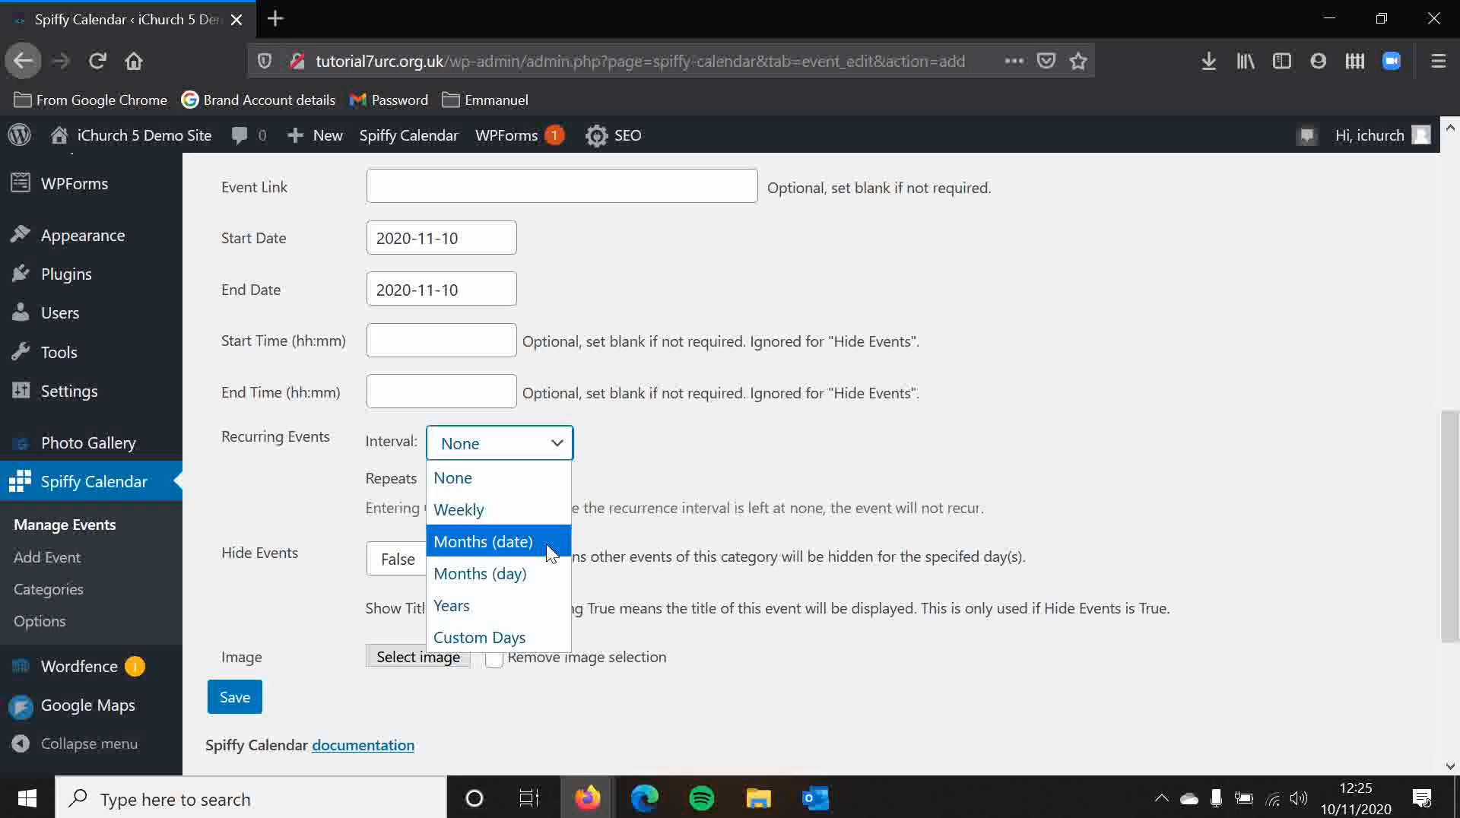
pyautogui.click(758, 459)
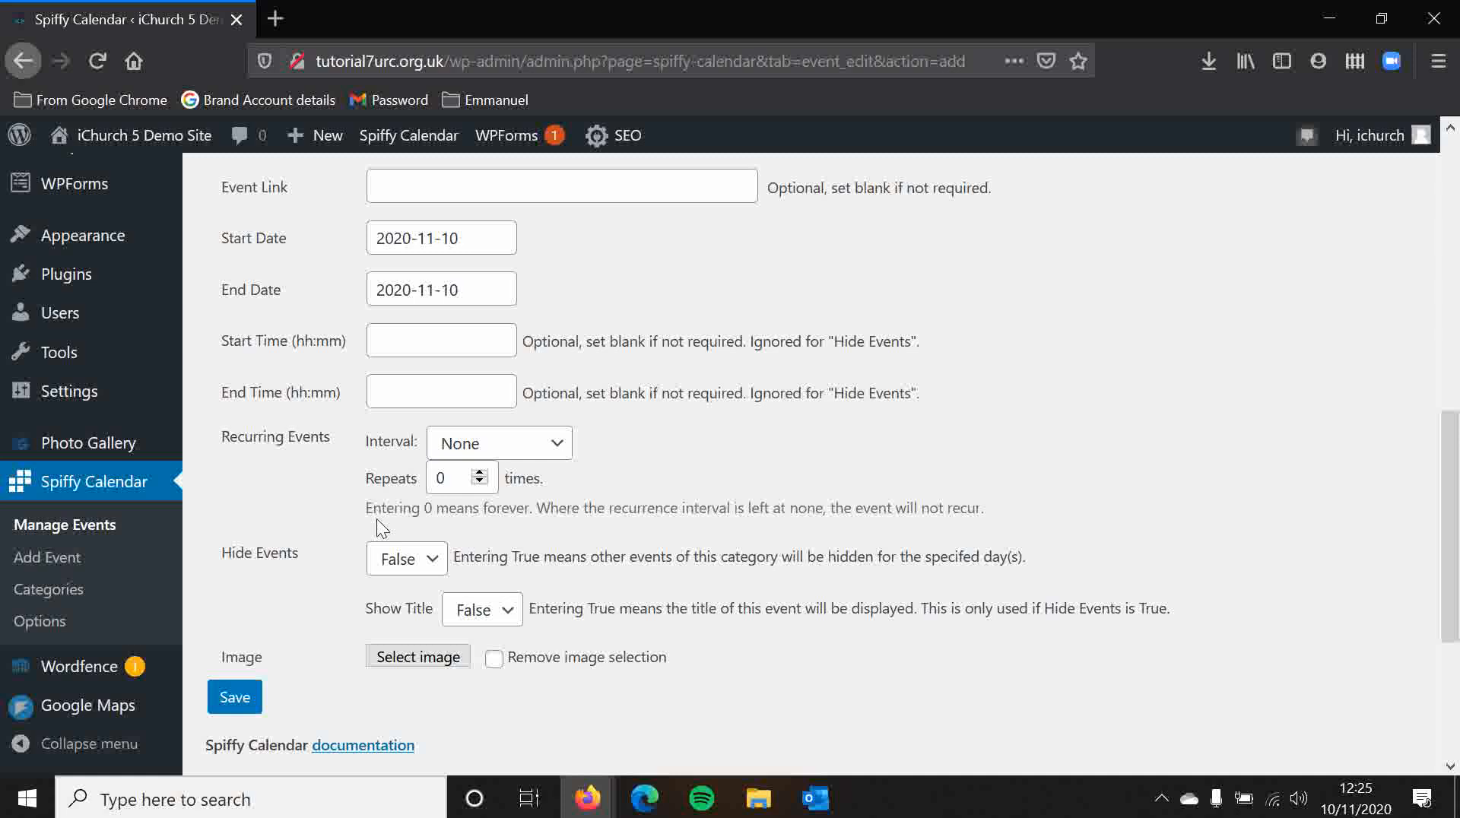
pyautogui.moveTo(363, 513); pyautogui.dragTo(582, 509)
pyautogui.click(819, 486)
pyautogui.scroll(-3, 336, 481)
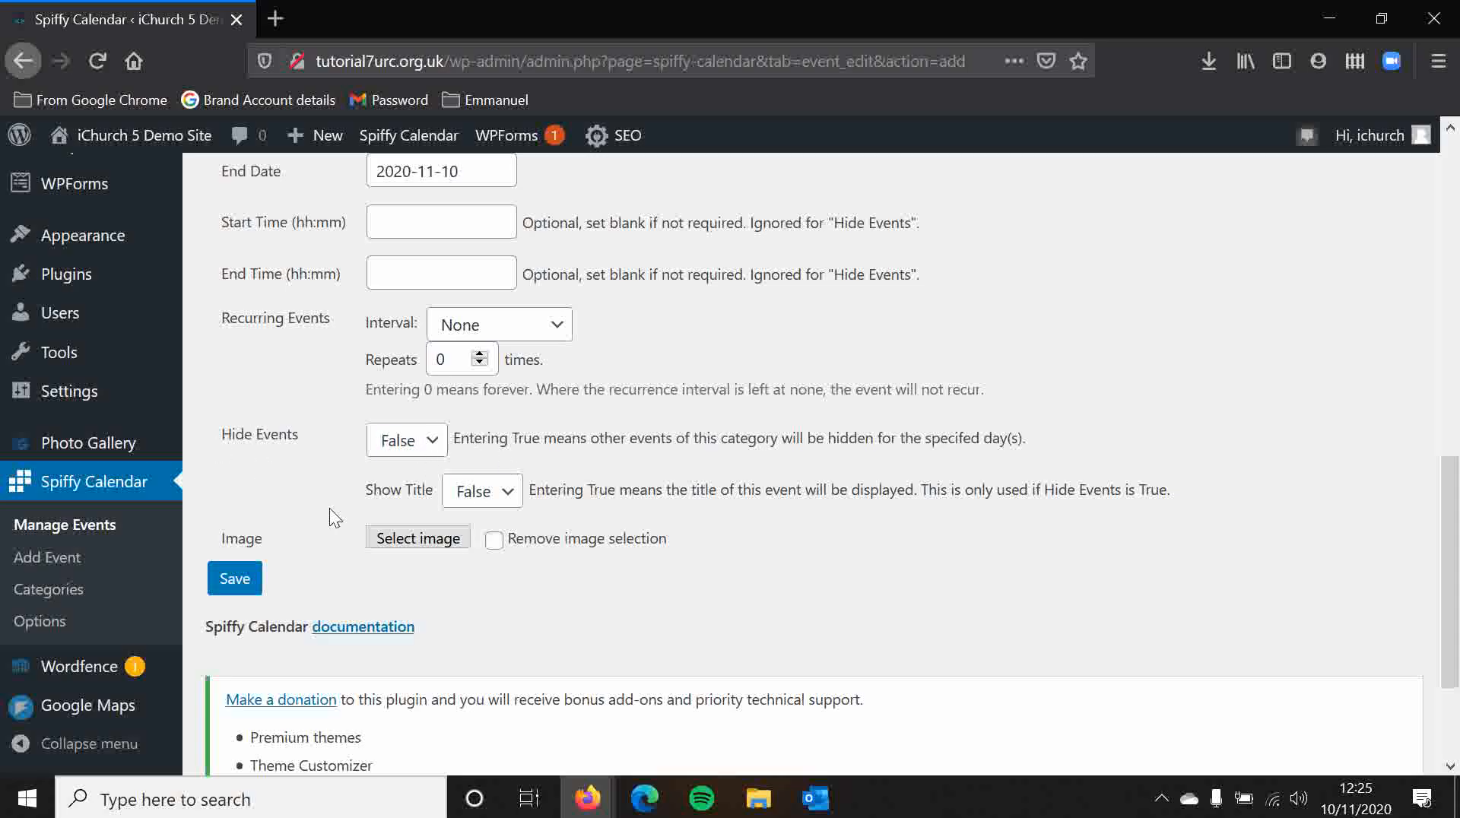
pyautogui.scroll(-3, 330, 508)
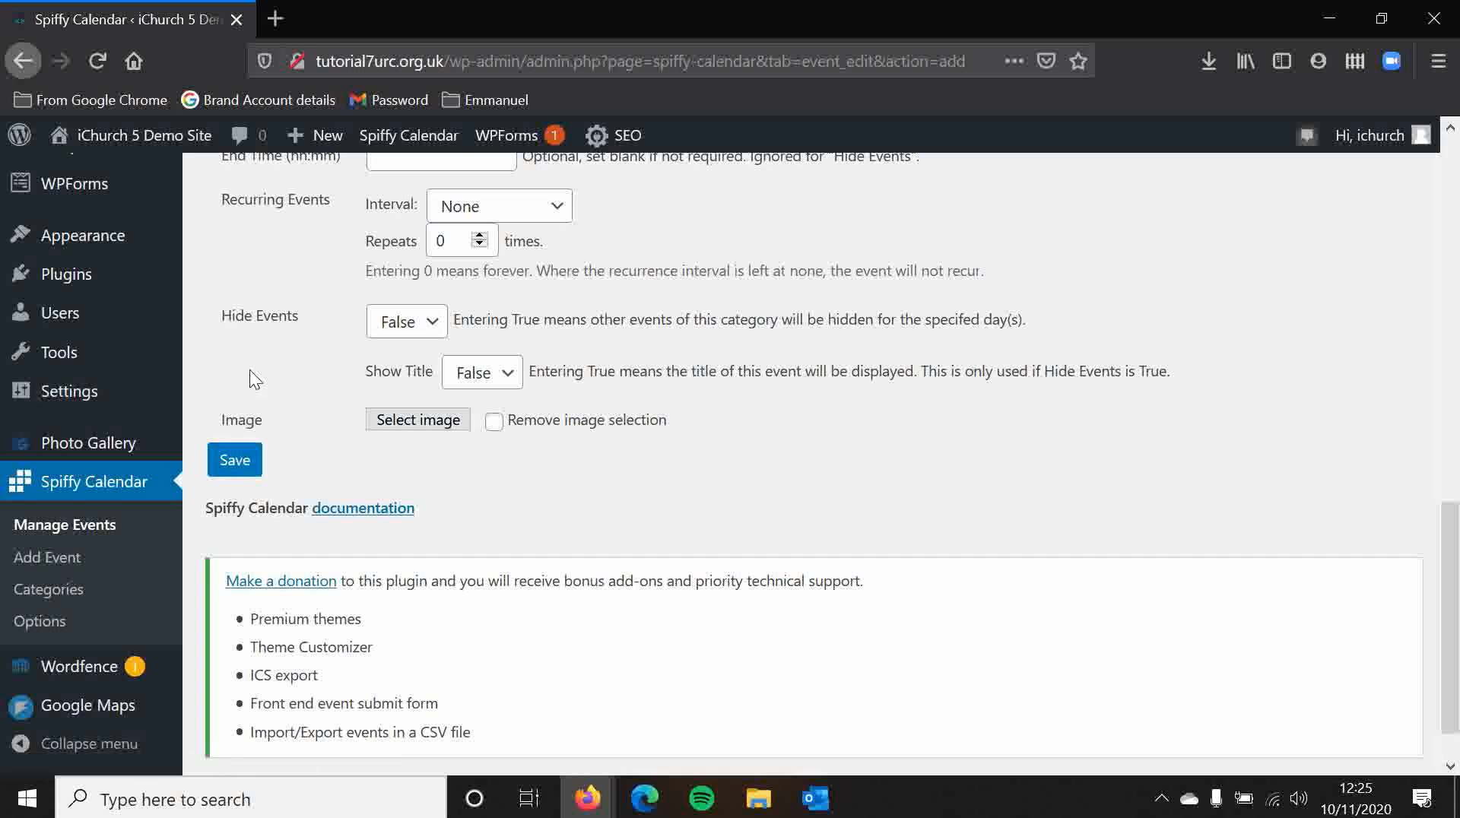
pyautogui.scroll(3, 226, 419)
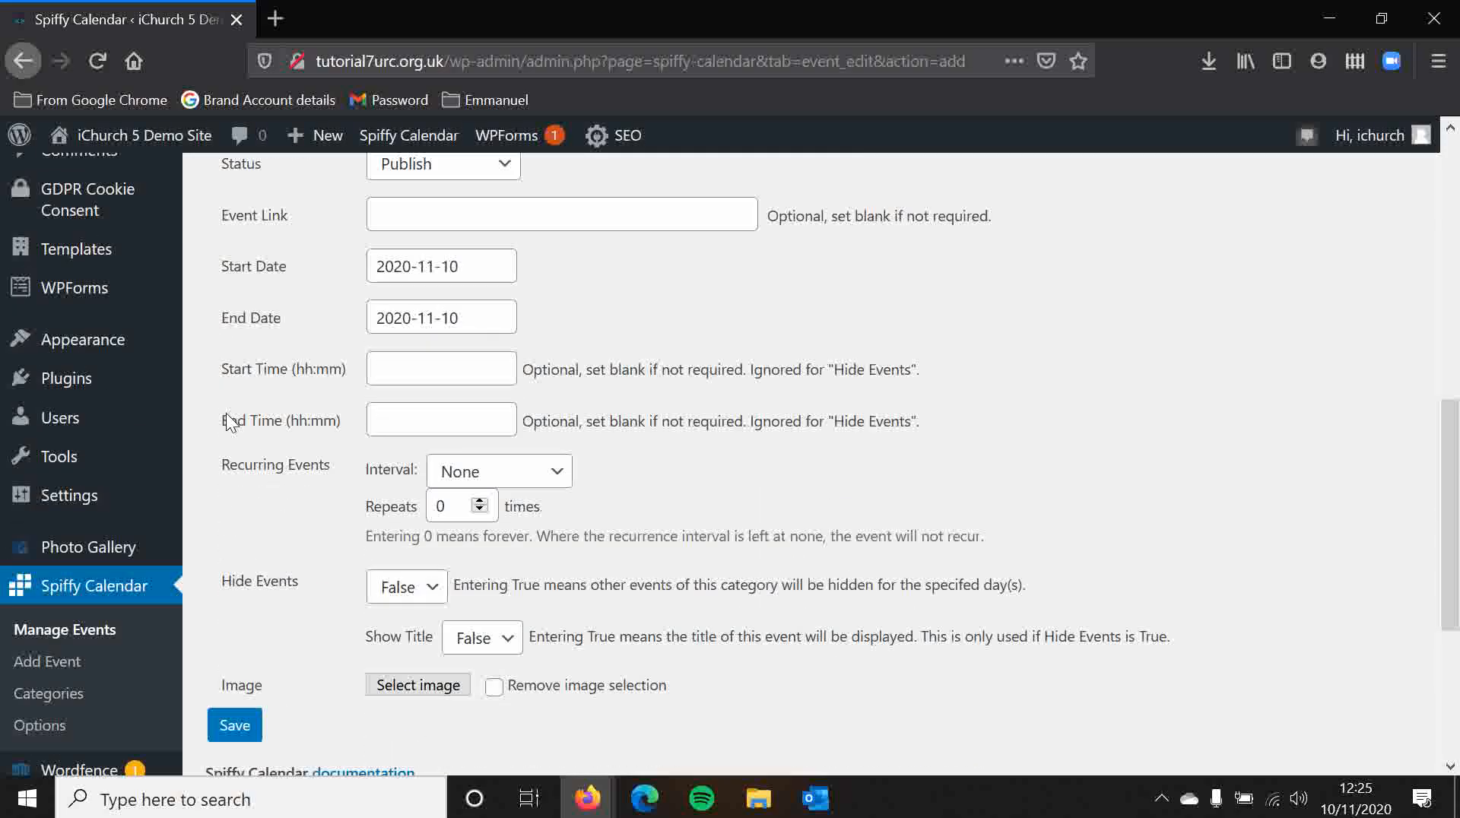
pyautogui.scroll(-4, 221, 471)
pyautogui.scroll(4, 203, 447)
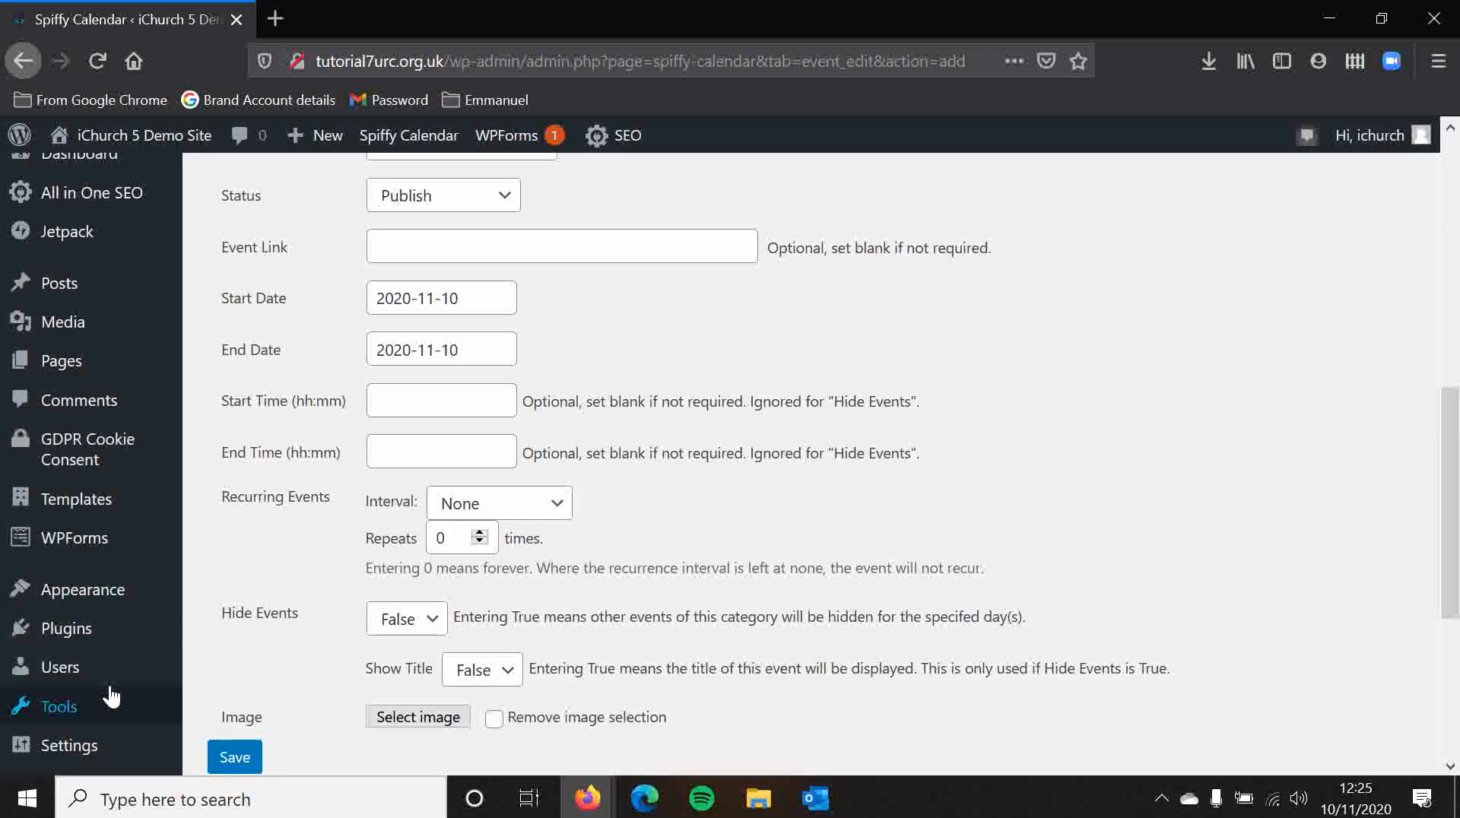
pyautogui.scroll(-4, 111, 696)
pyautogui.click(43, 525)
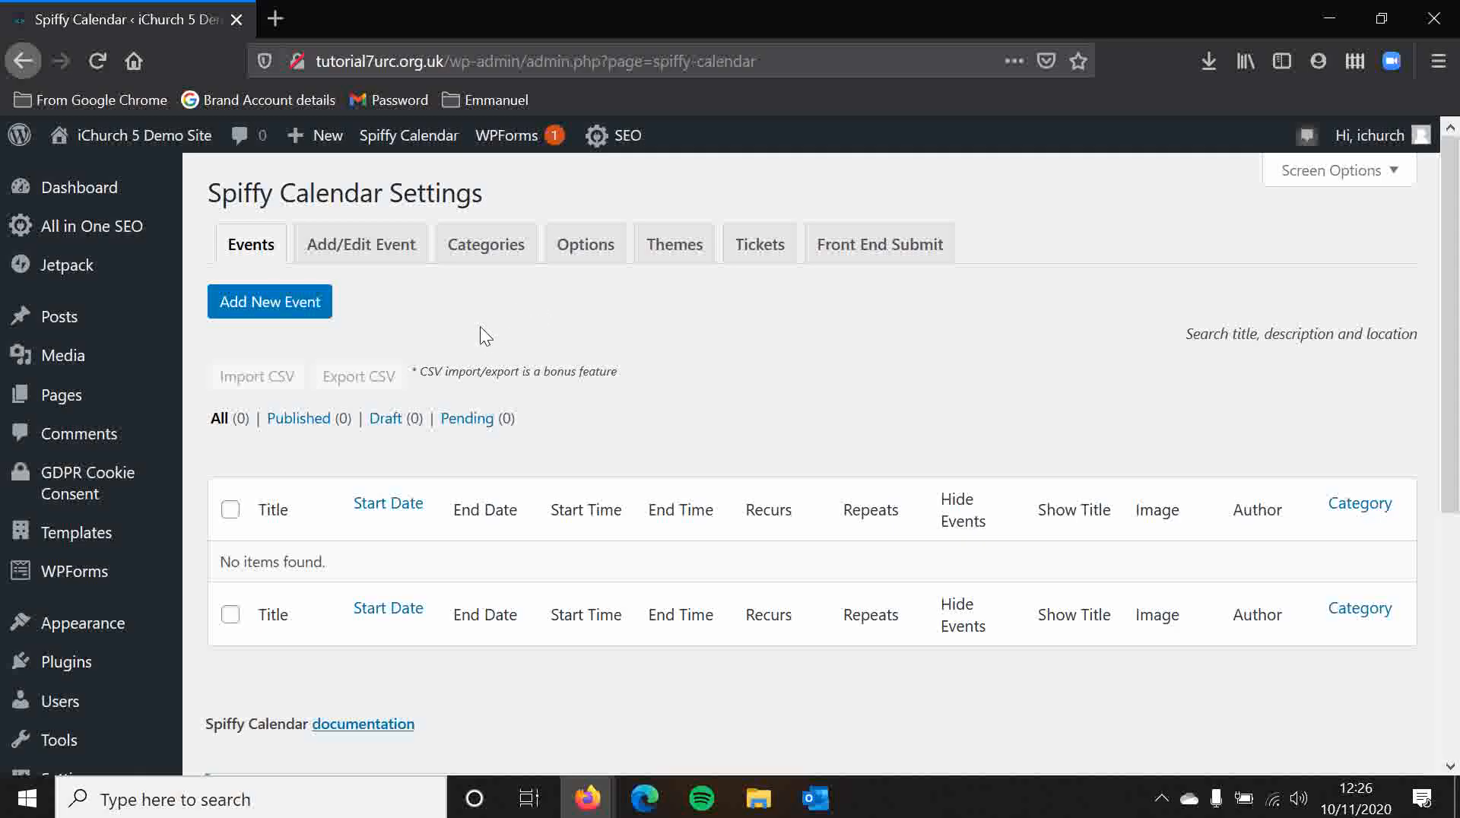
# Step: Create a new page titled Test Calendar
pyautogui.click(61, 409)
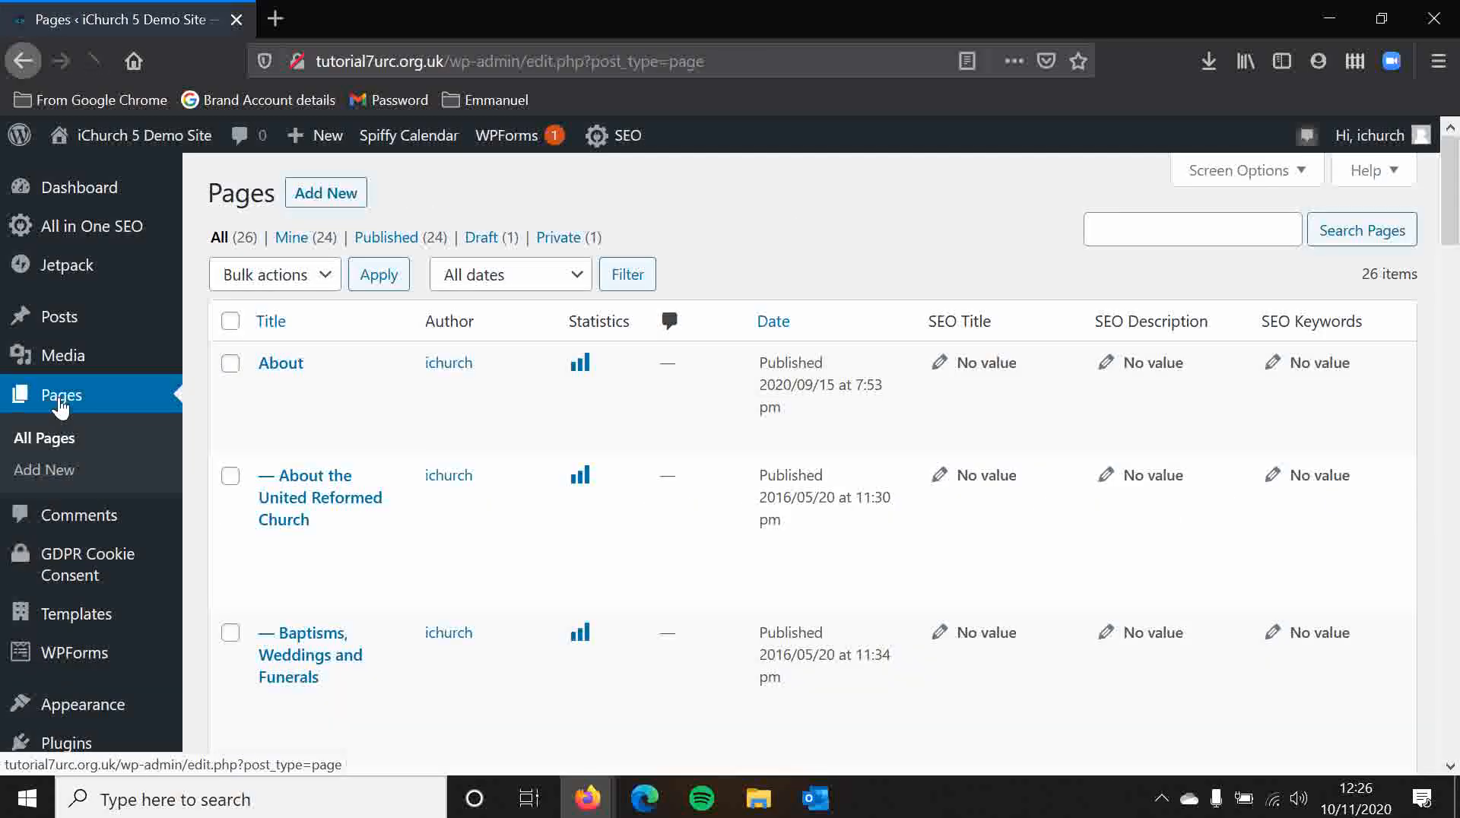
pyautogui.click(344, 197)
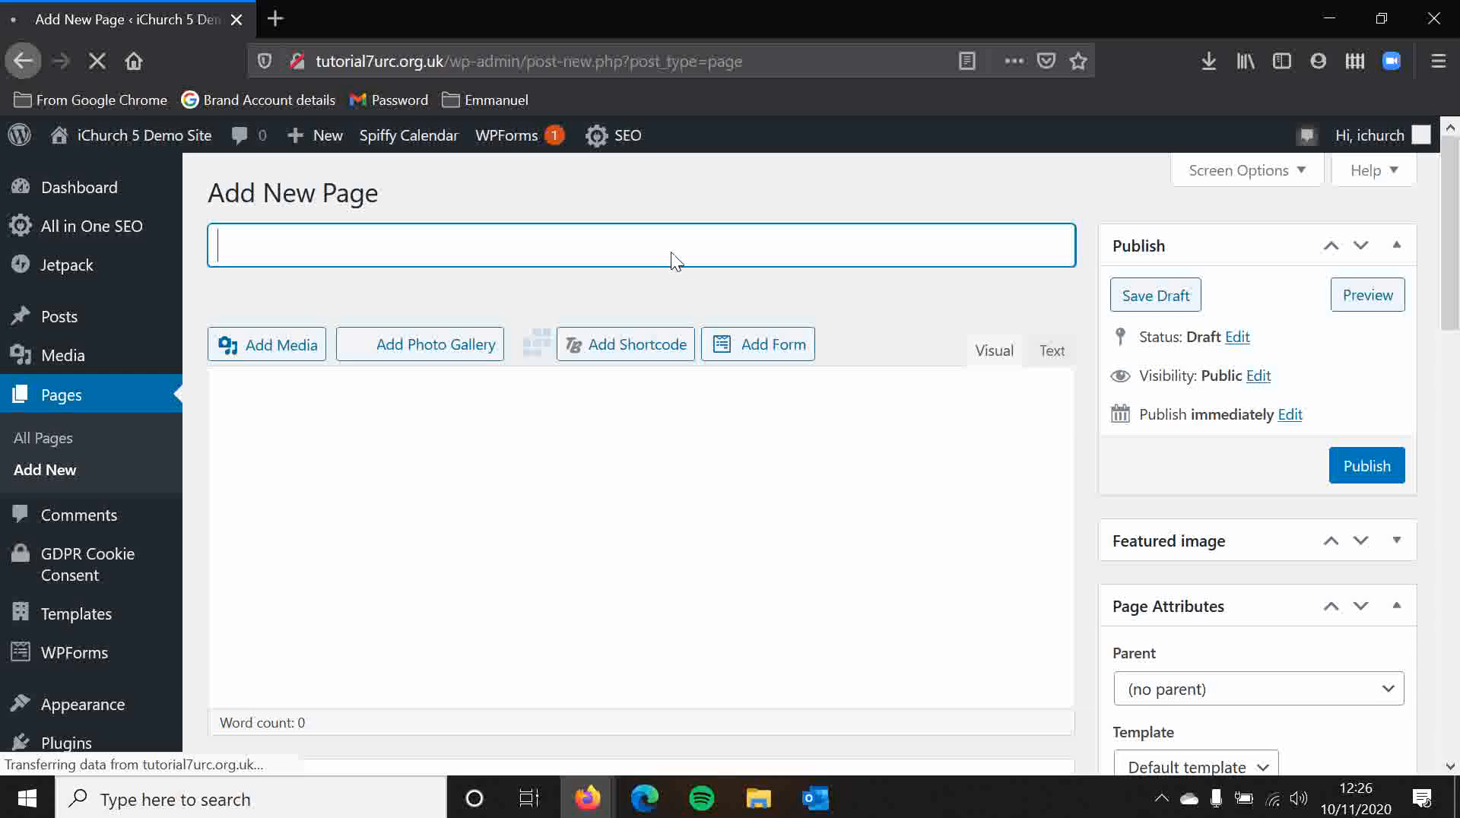
pyautogui.write('Tests C')
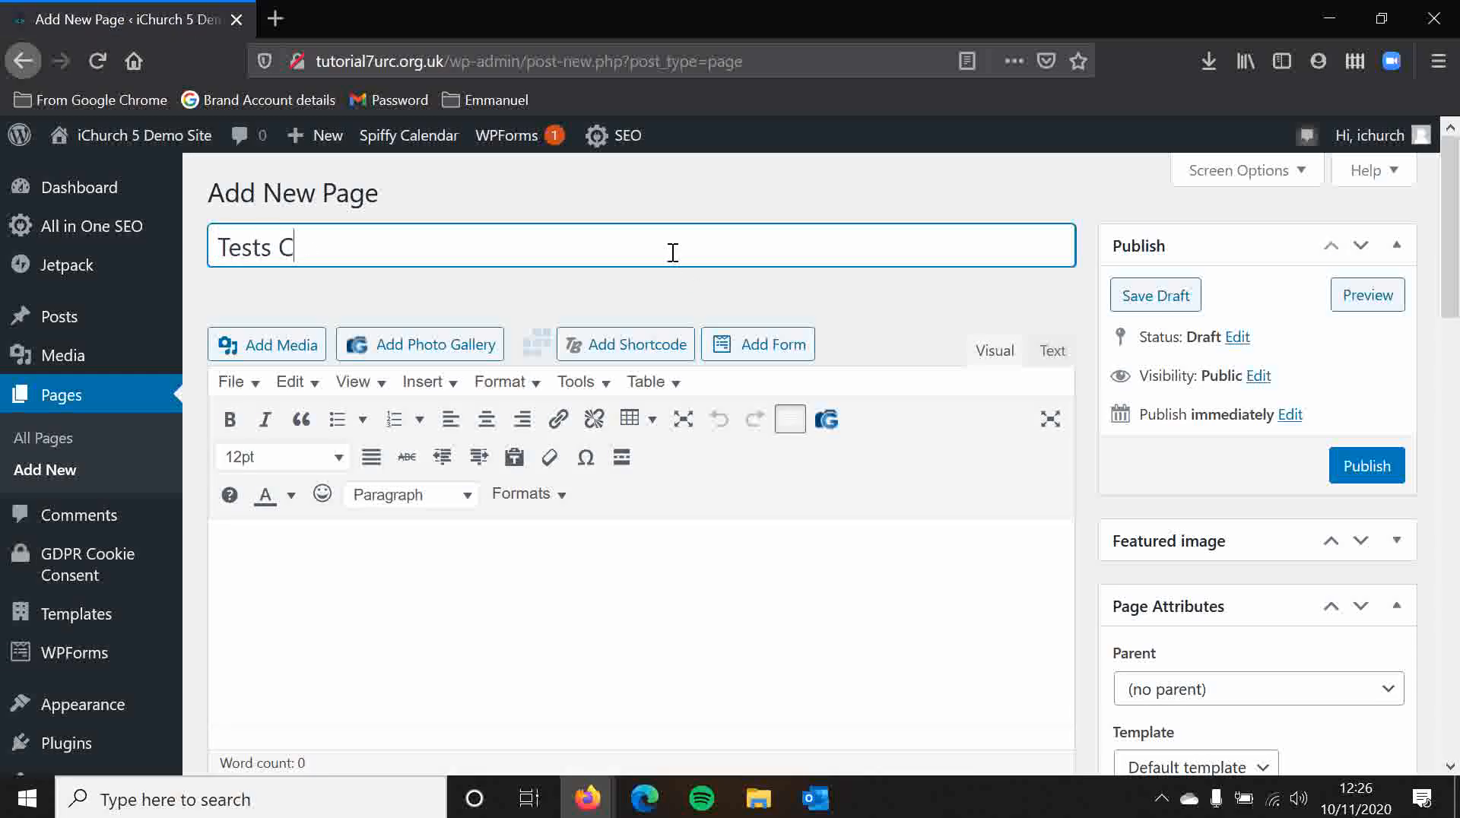
pyautogui.press('BackSpace')
pyautogui.press('BackSpace')
pyautogui.press('BackSpace')
pyautogui.write('Calendar')
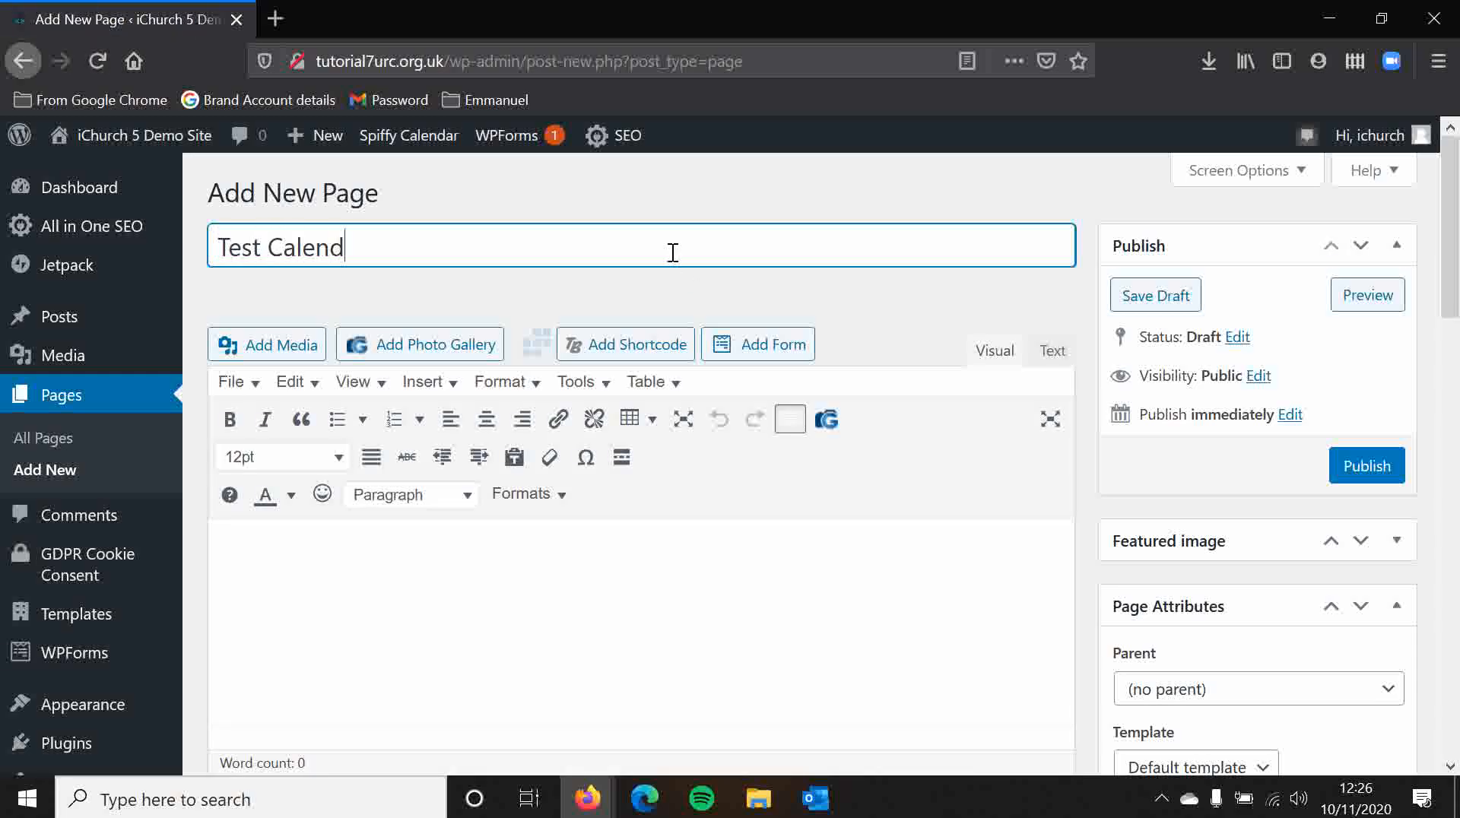
# Step: Insert a Spiffy Calendar shortcode for the Full Calendar with the General category into the page body
pyautogui.click(569, 546)
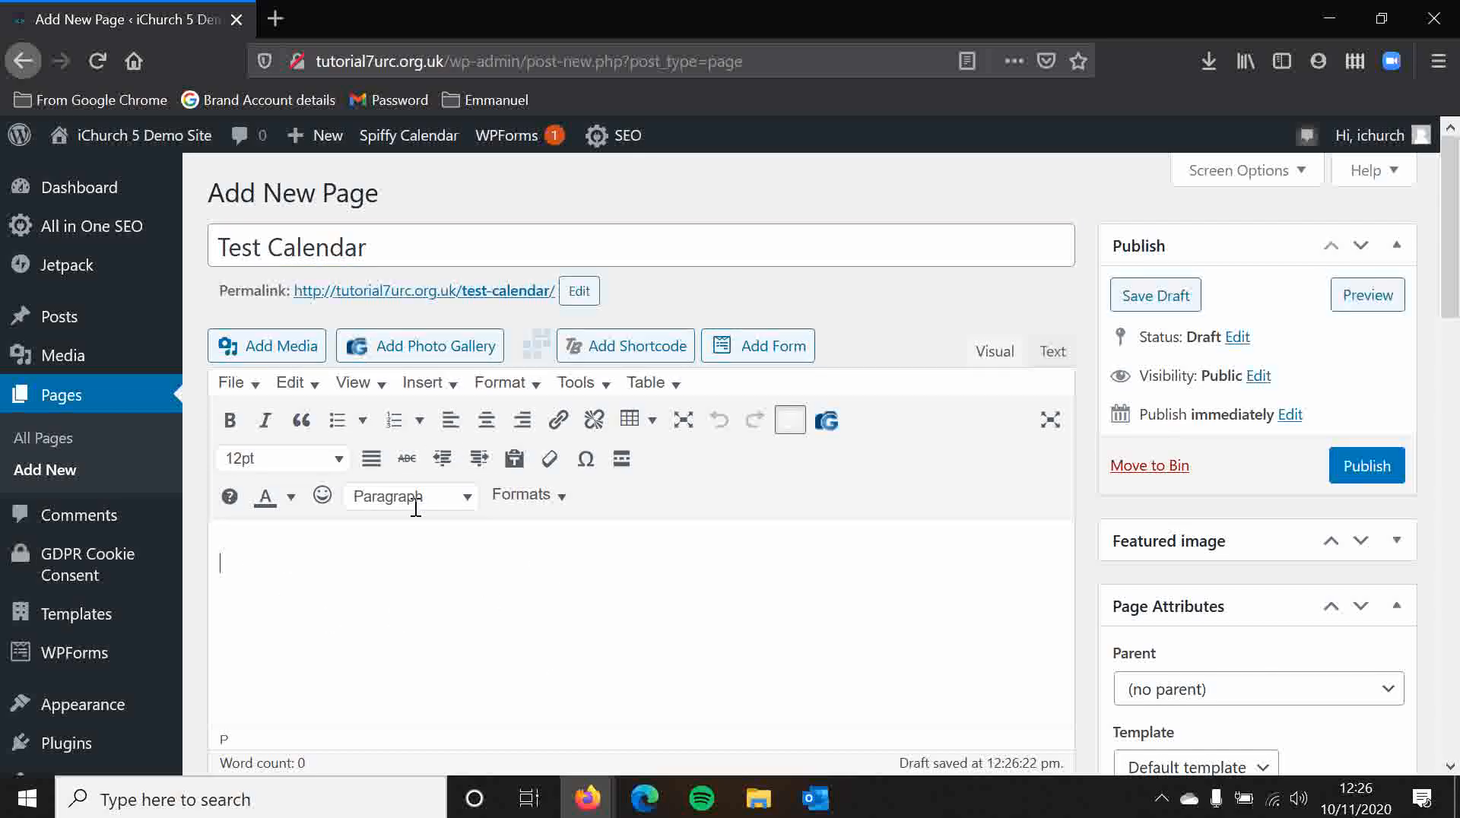
pyautogui.click(539, 346)
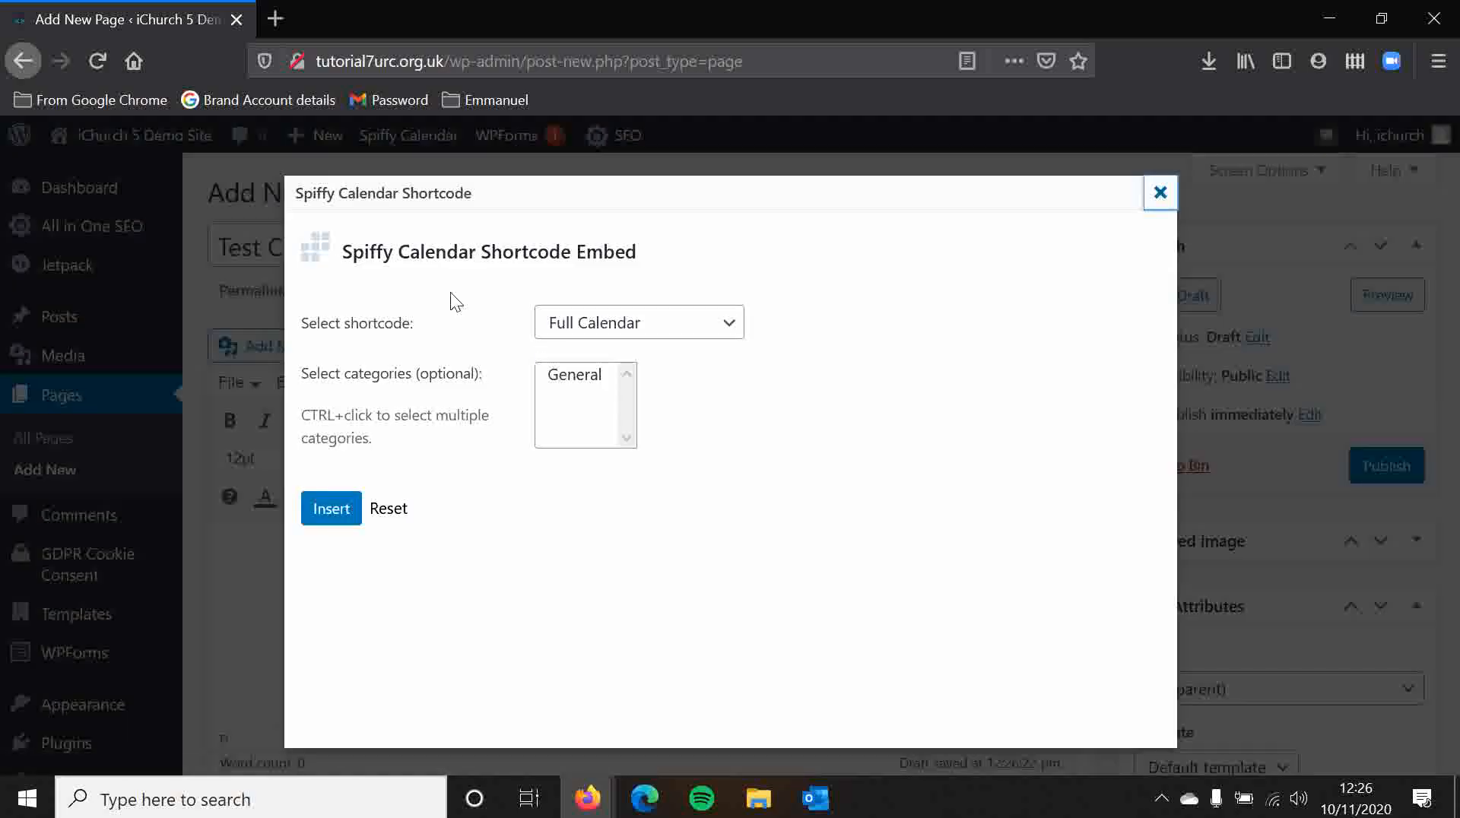
pyautogui.click(571, 321)
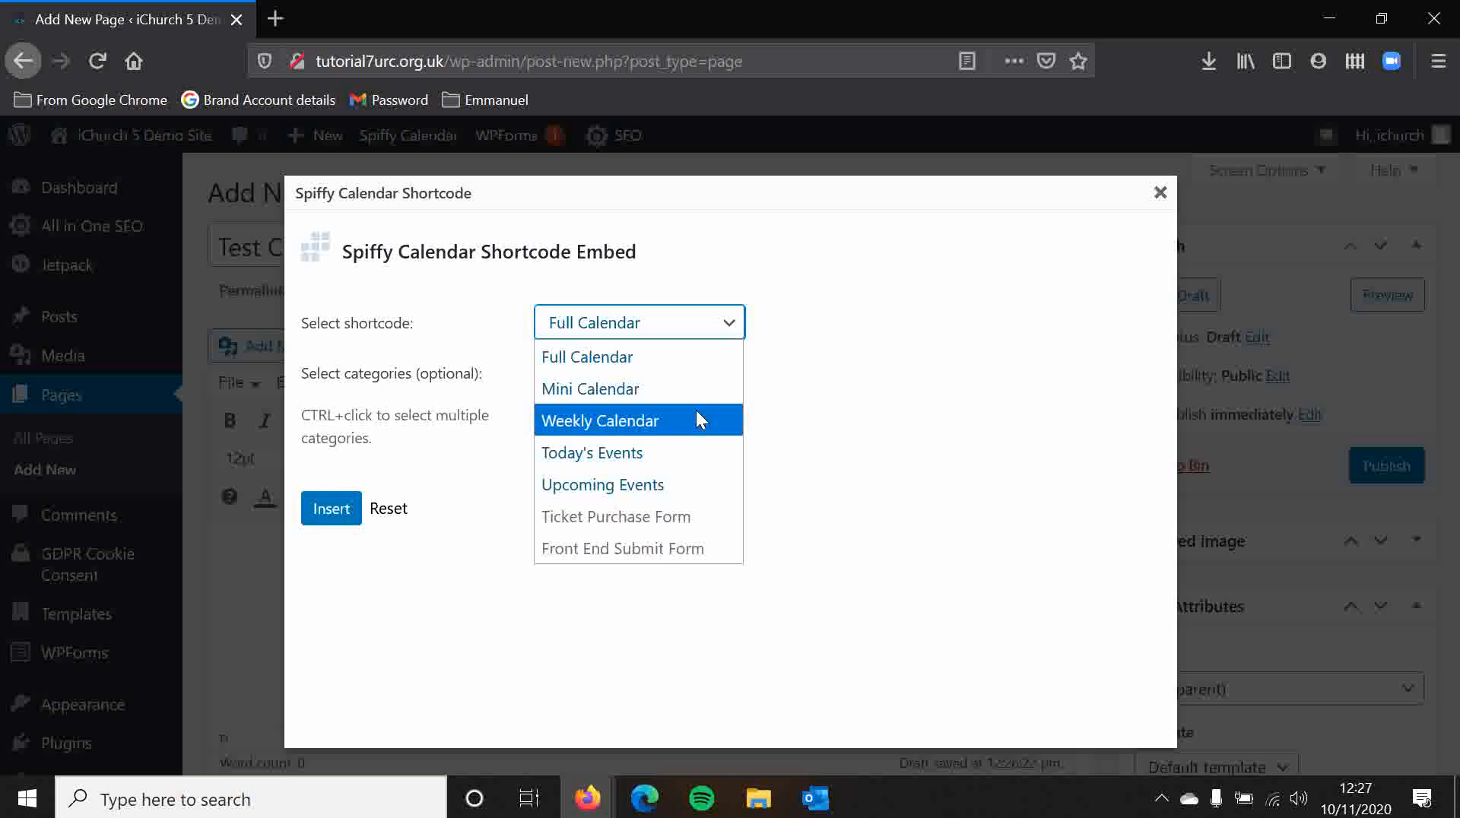
pyautogui.click(674, 359)
pyautogui.click(929, 429)
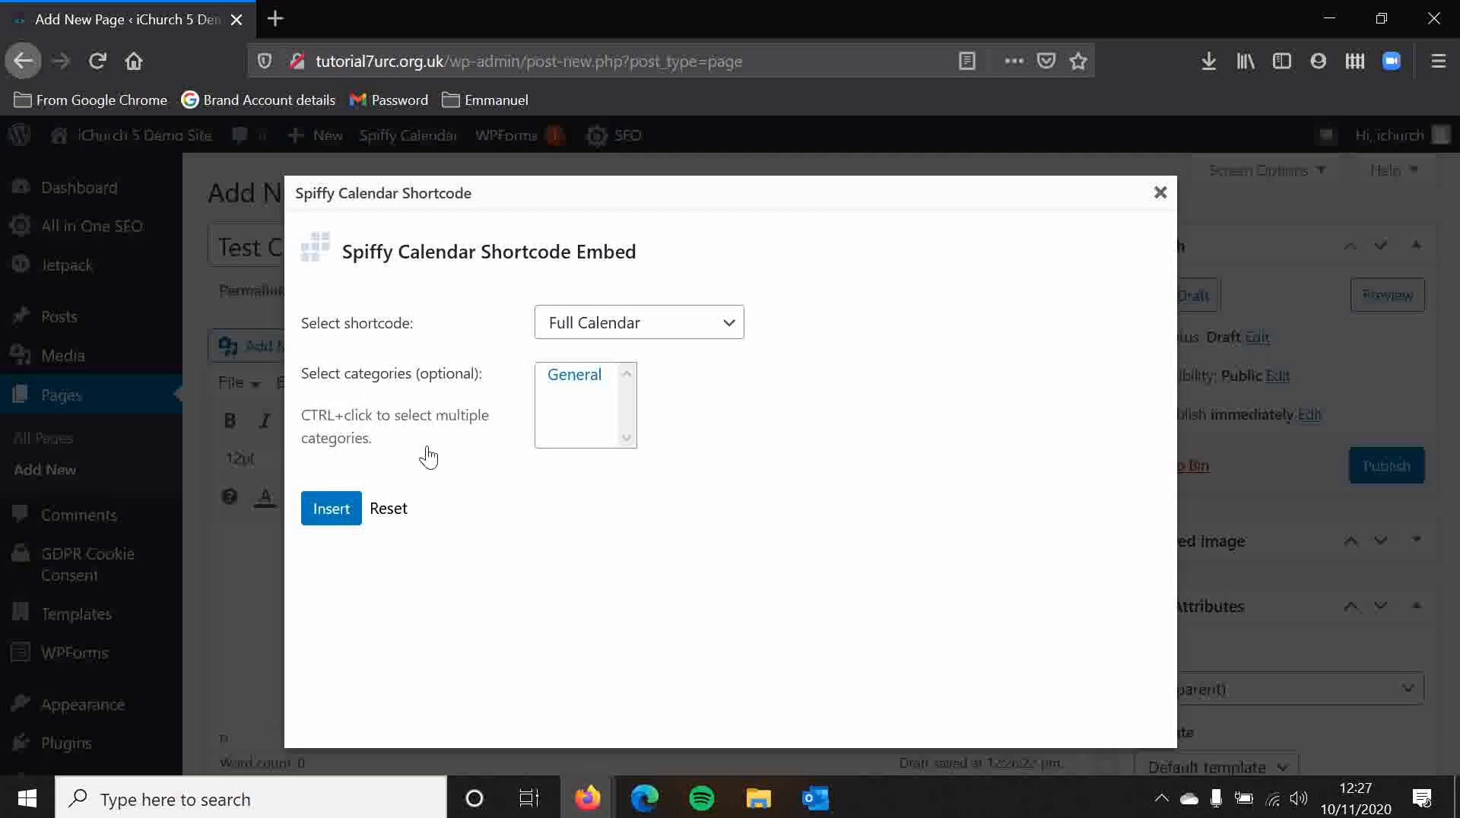
pyautogui.click(328, 511)
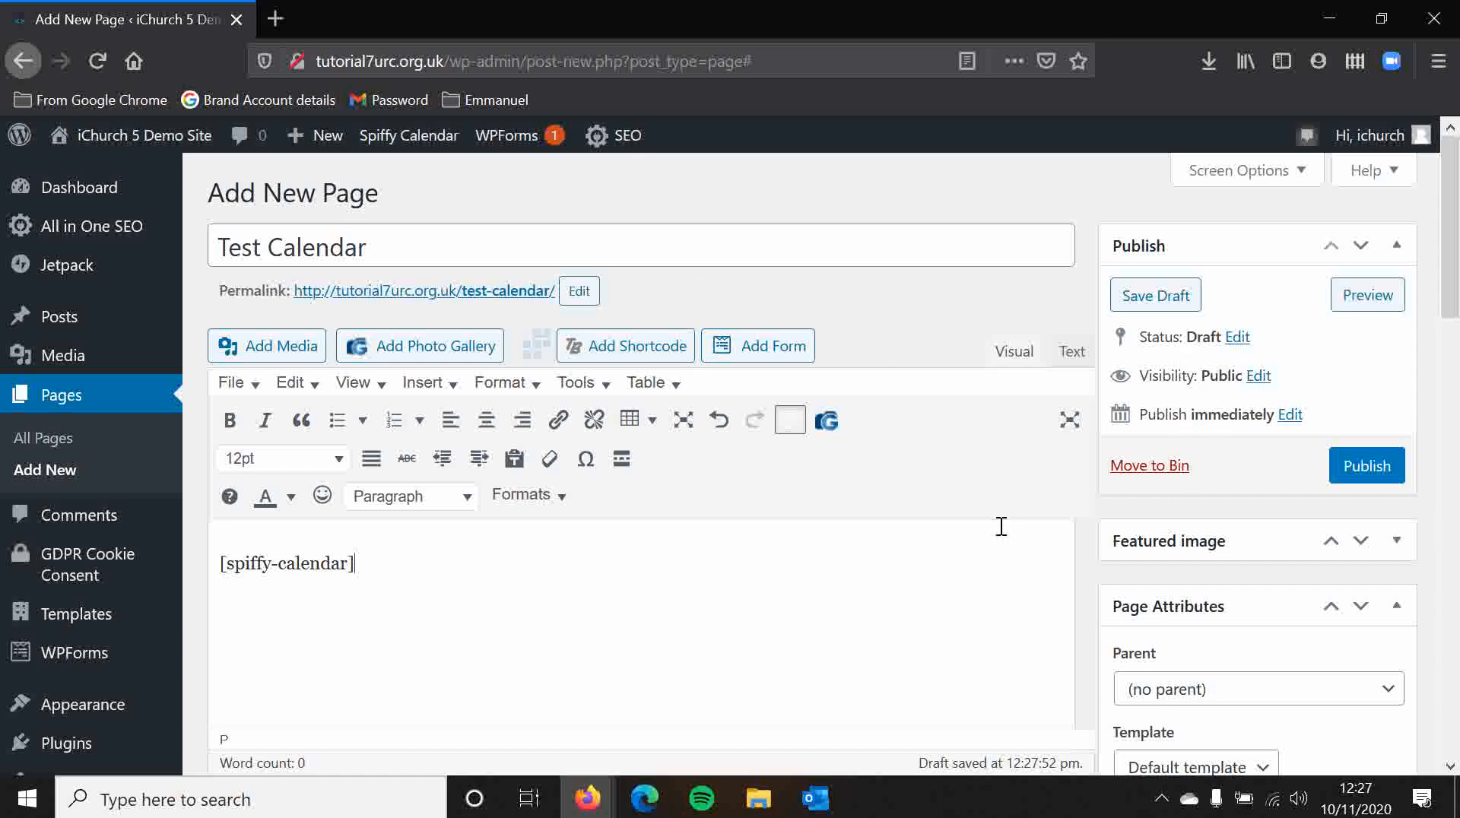
# Step: Preview the Test Calendar page to view its full-size calendar
pyautogui.scroll(-2, 966, 525)
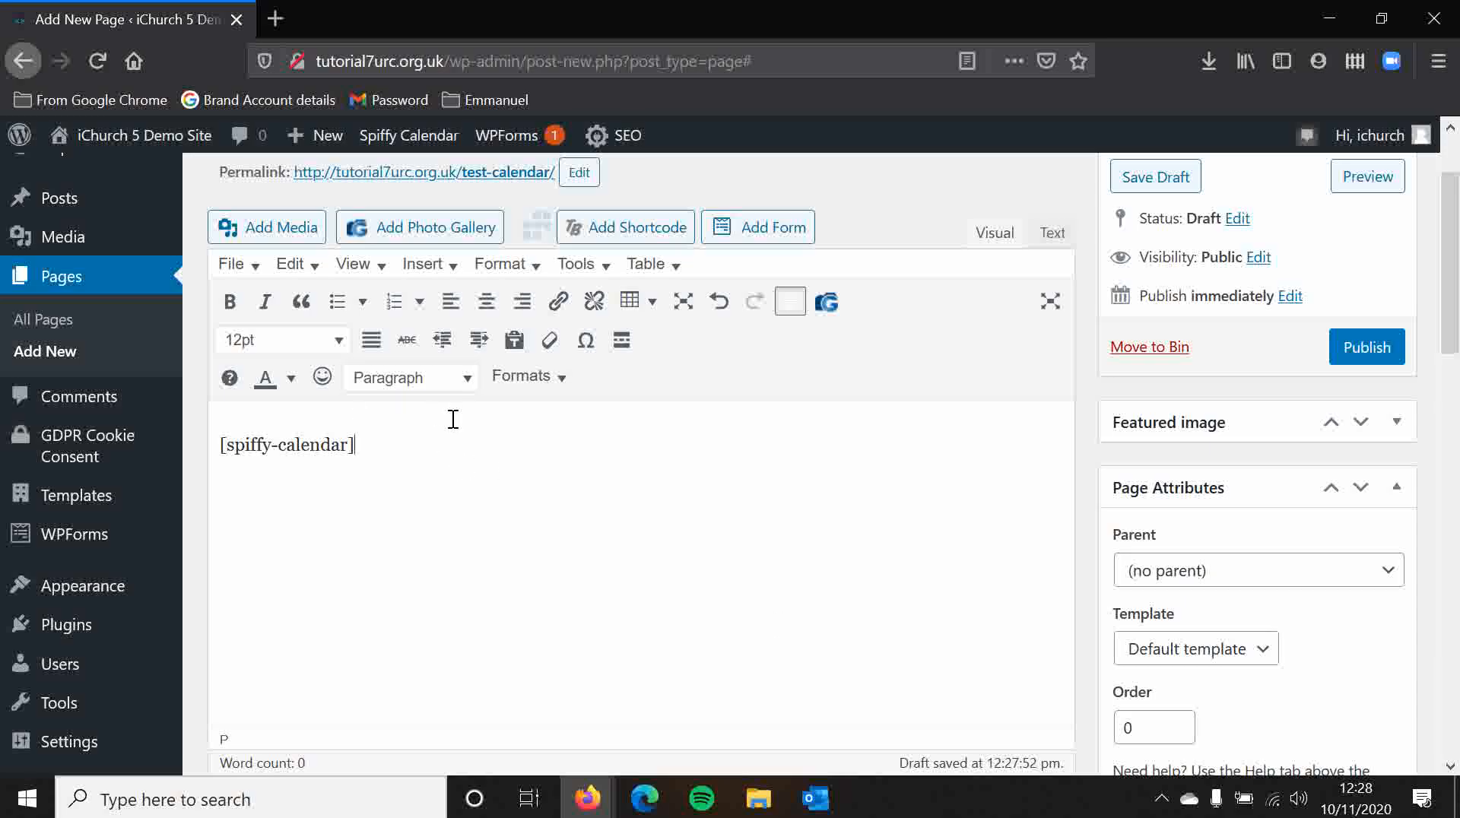
pyautogui.scroll(2, 1077, 388)
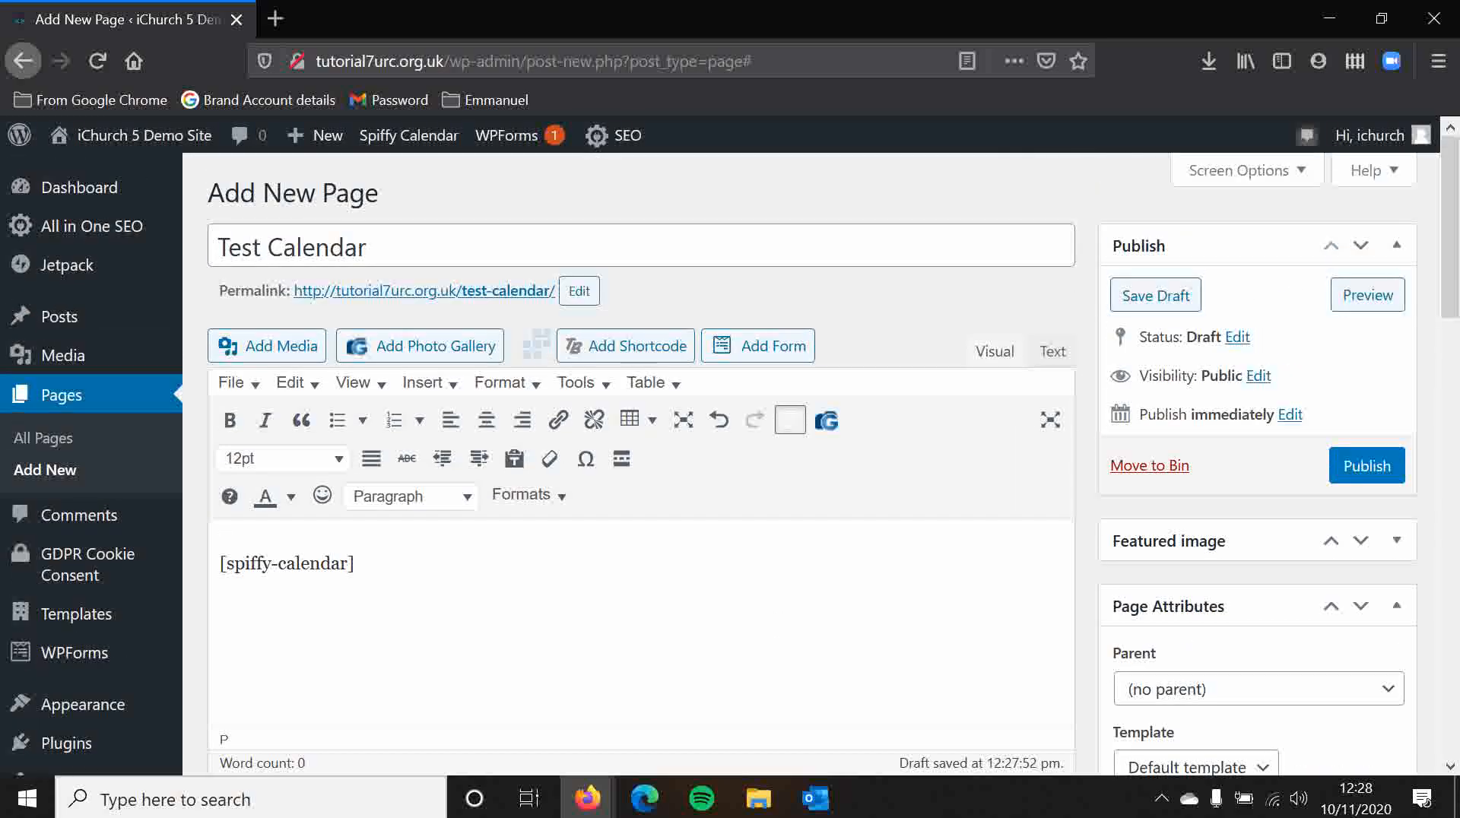
pyautogui.click(1373, 301)
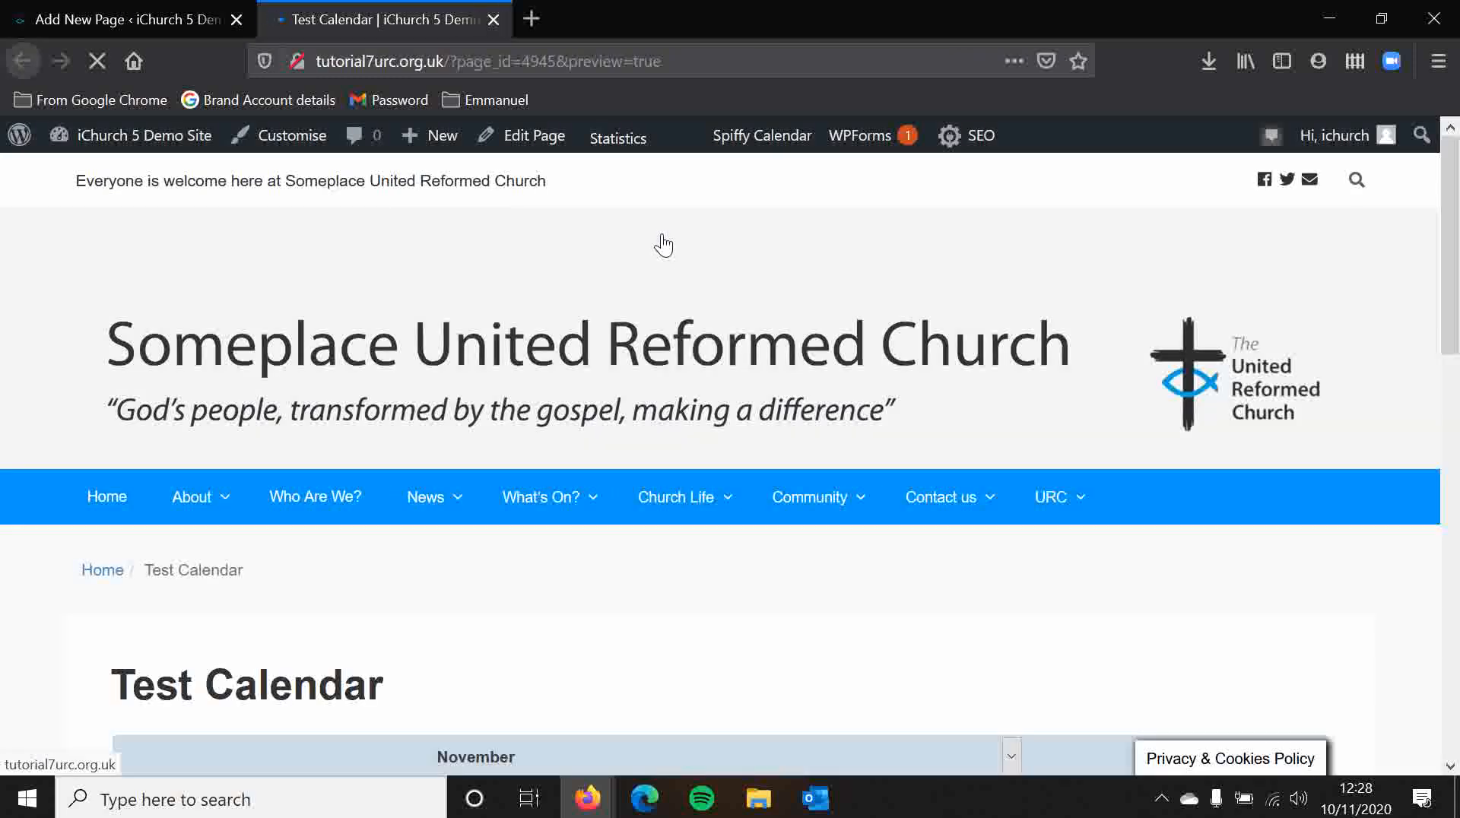
pyautogui.scroll(-5, 660, 237)
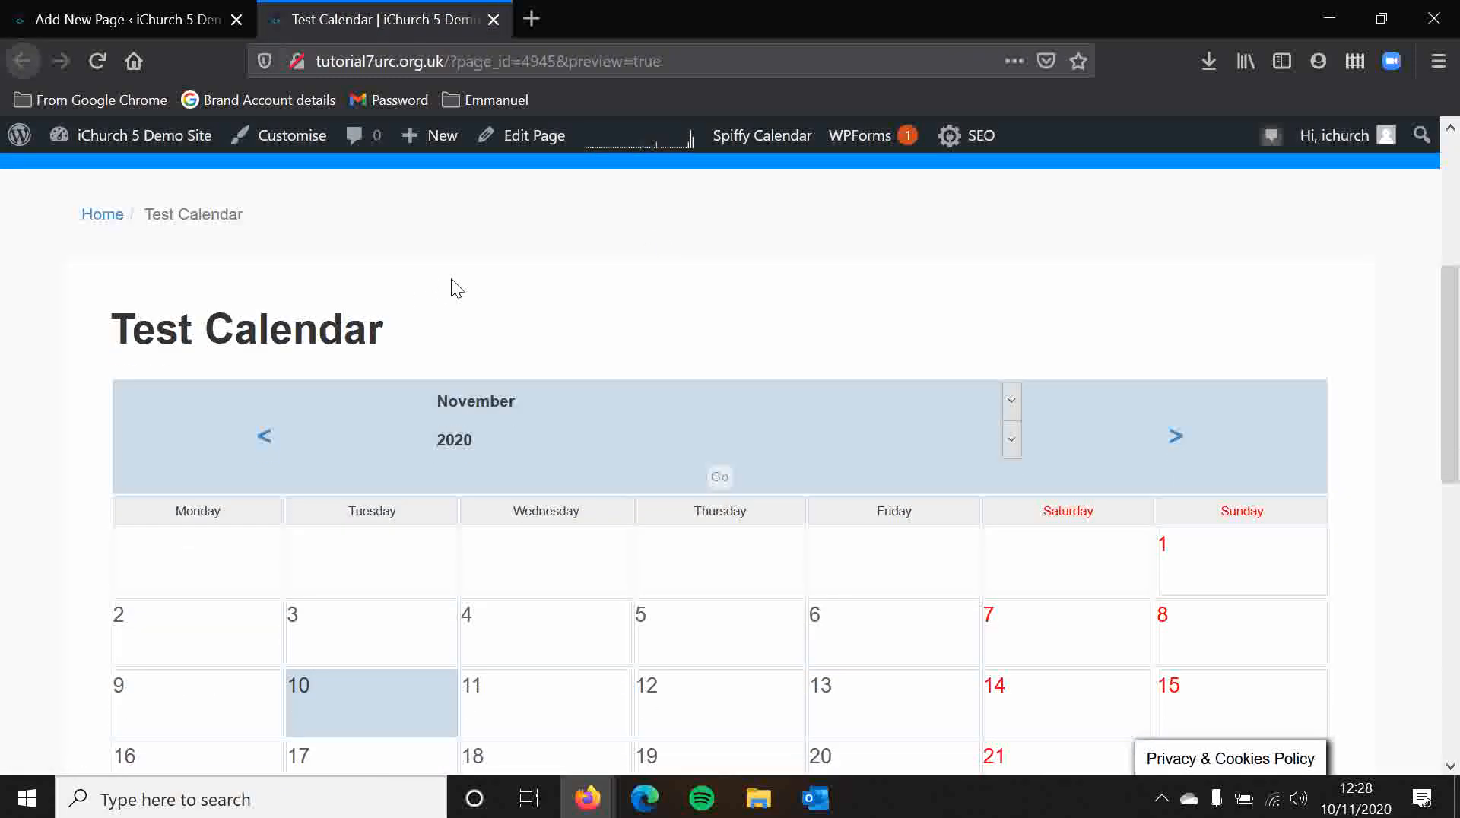
pyautogui.scroll(-2, 440, 280)
pyautogui.scroll(-4, 487, 277)
pyautogui.scroll(4, 544, 476)
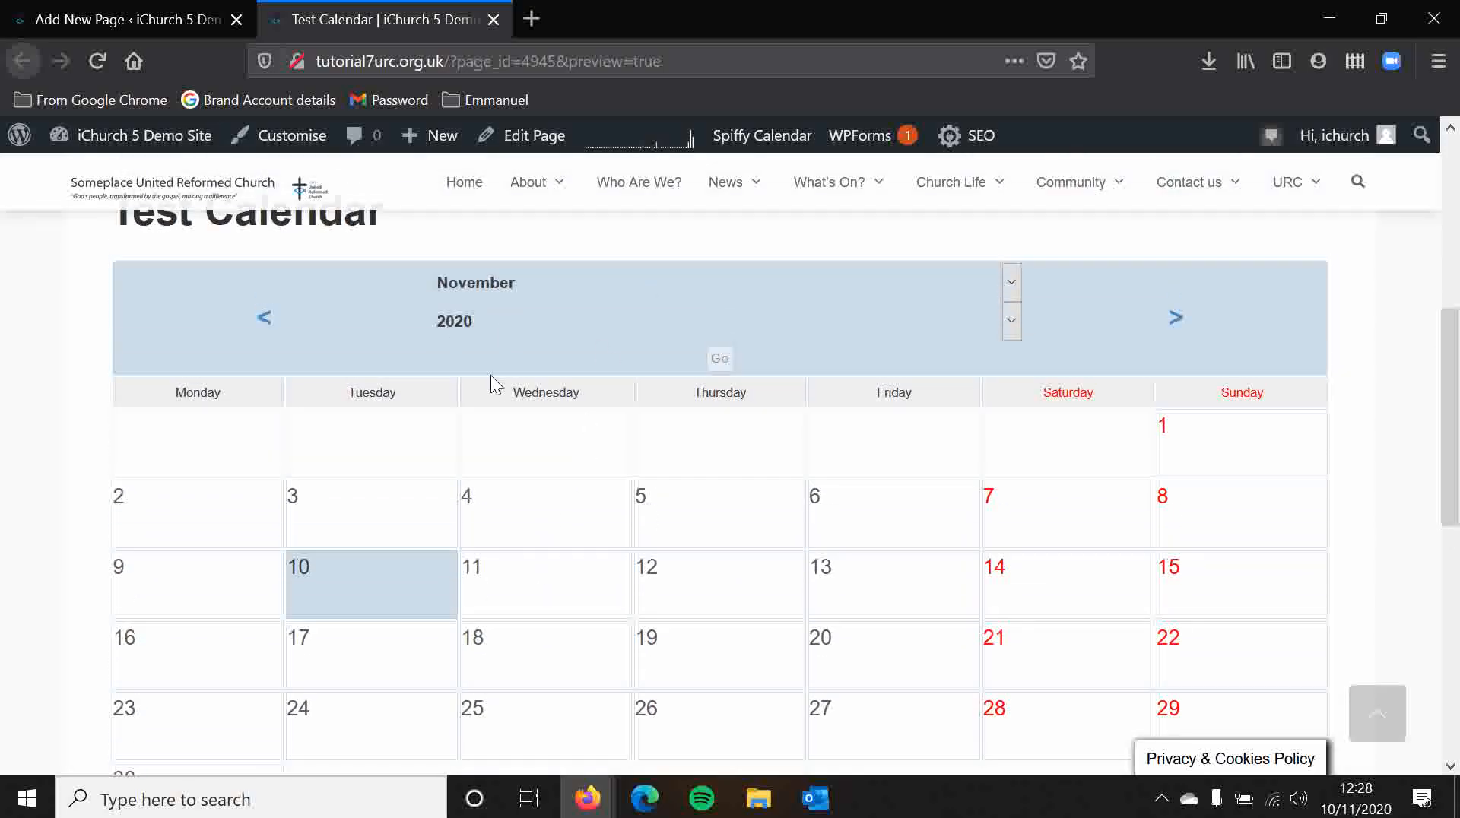
# Step: Open the calendar's year and month jump lists, then return to the page editor
pyautogui.click(1011, 320)
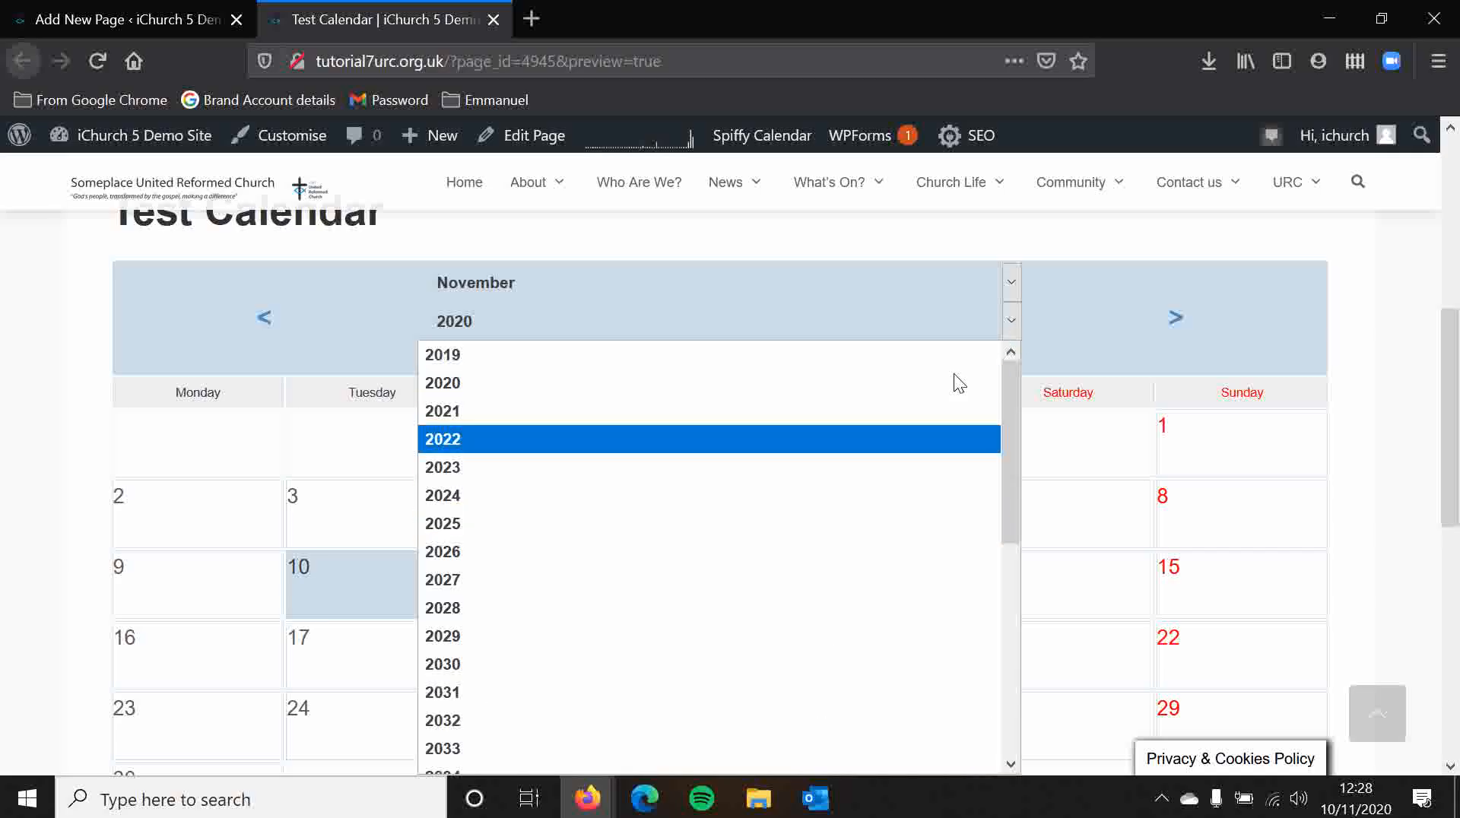
pyautogui.click(1011, 282)
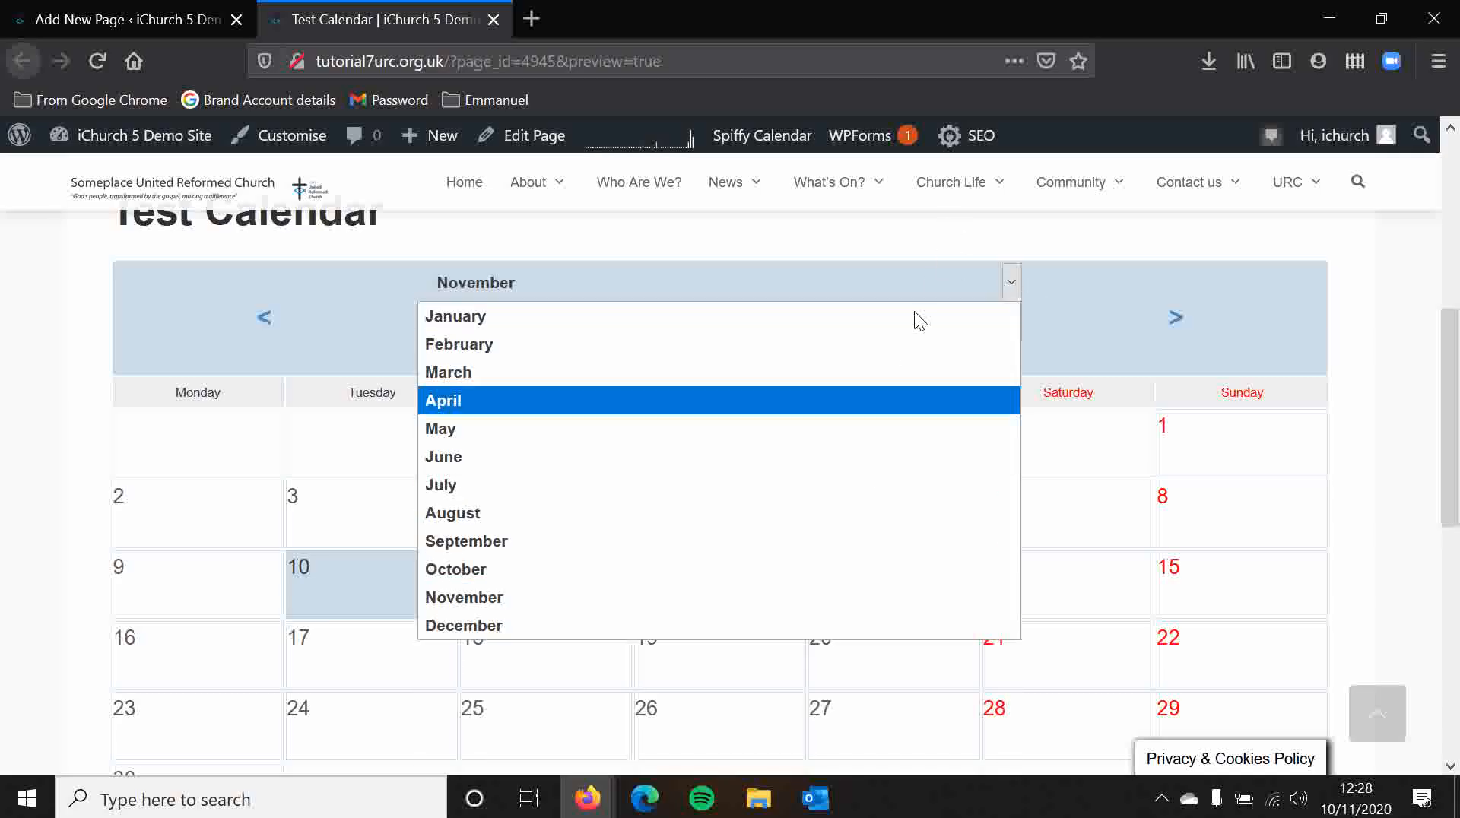
pyautogui.click(947, 238)
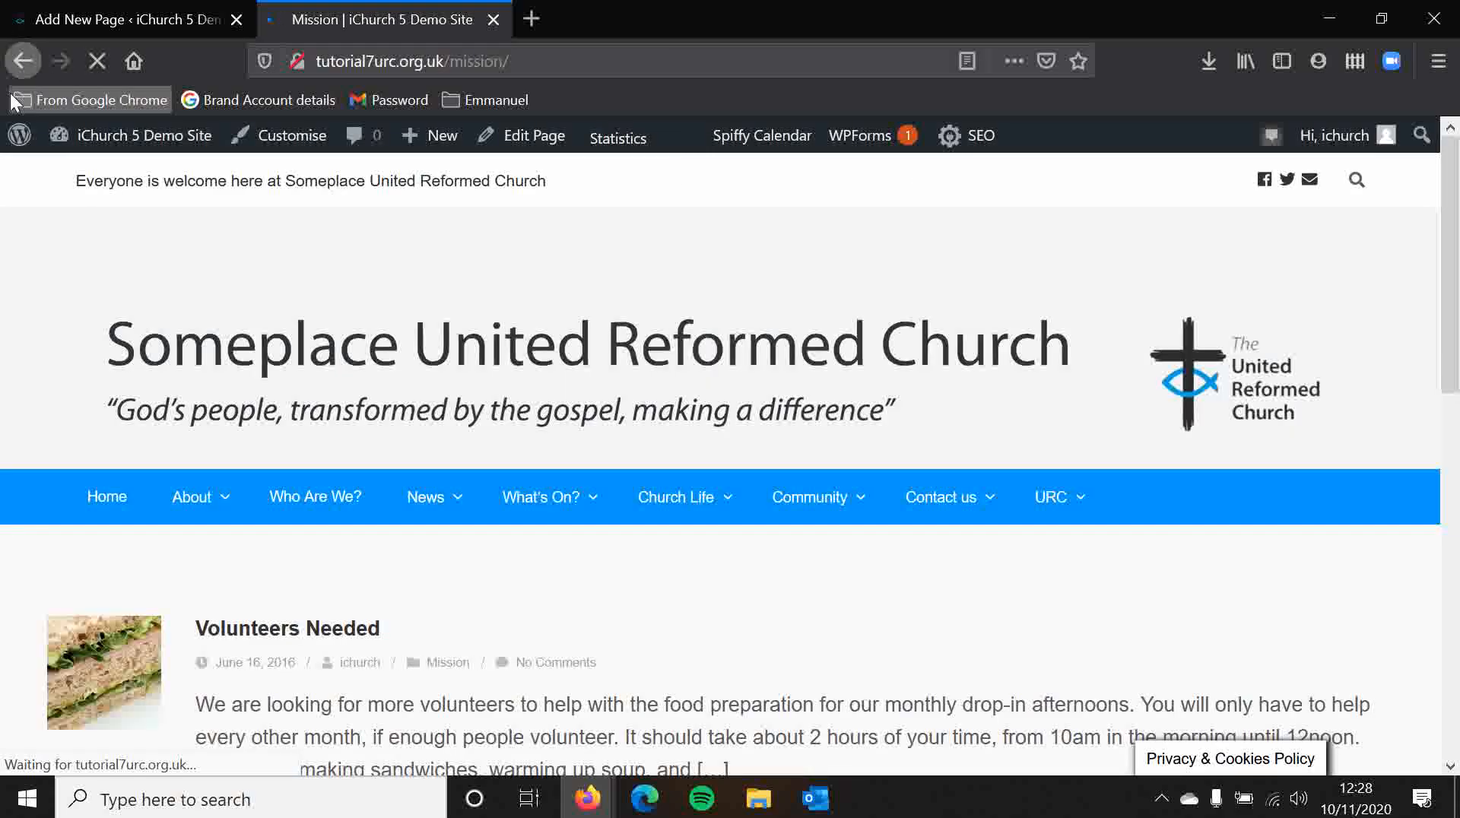
pyautogui.click(23, 61)
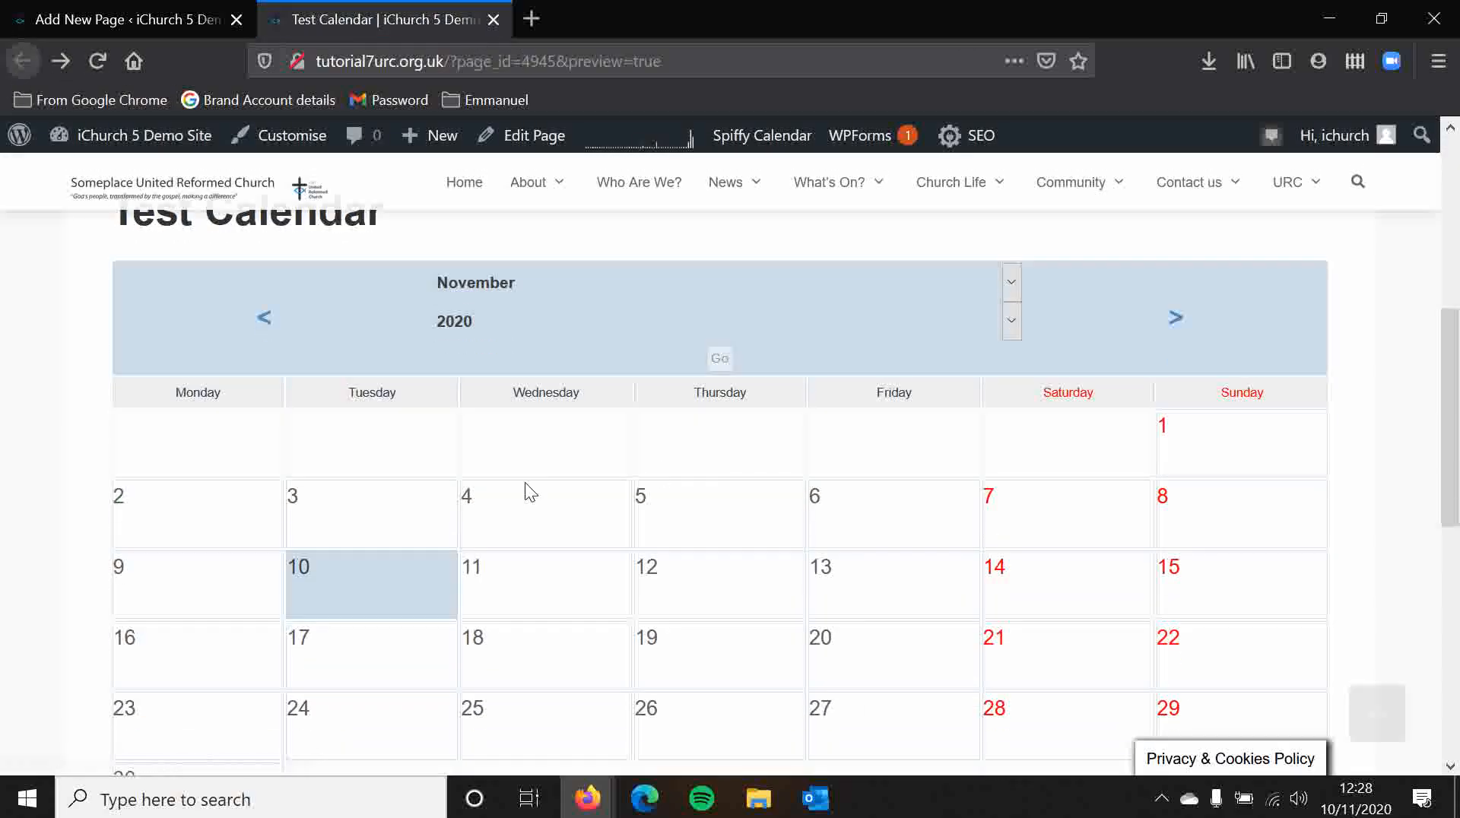
pyautogui.scroll(-4, 496, 458)
pyautogui.scroll(3, 488, 485)
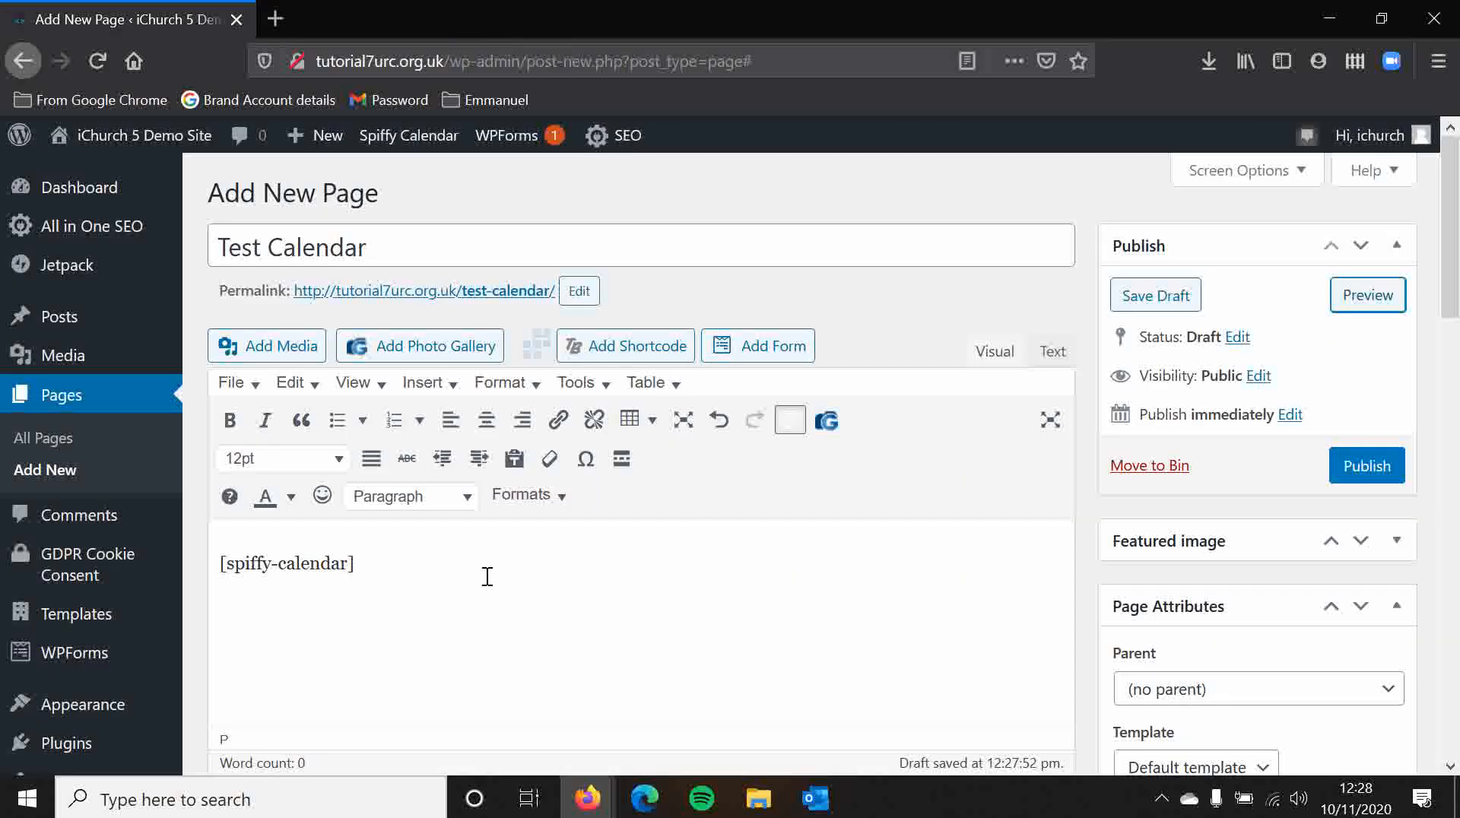
# Step: Replace the page body's shortcode with a Spiffy Calendar Mini Calendar shortcode
pyautogui.moveTo(486, 574); pyautogui.dragTo(4, 583)
pyautogui.press('BackSpace')
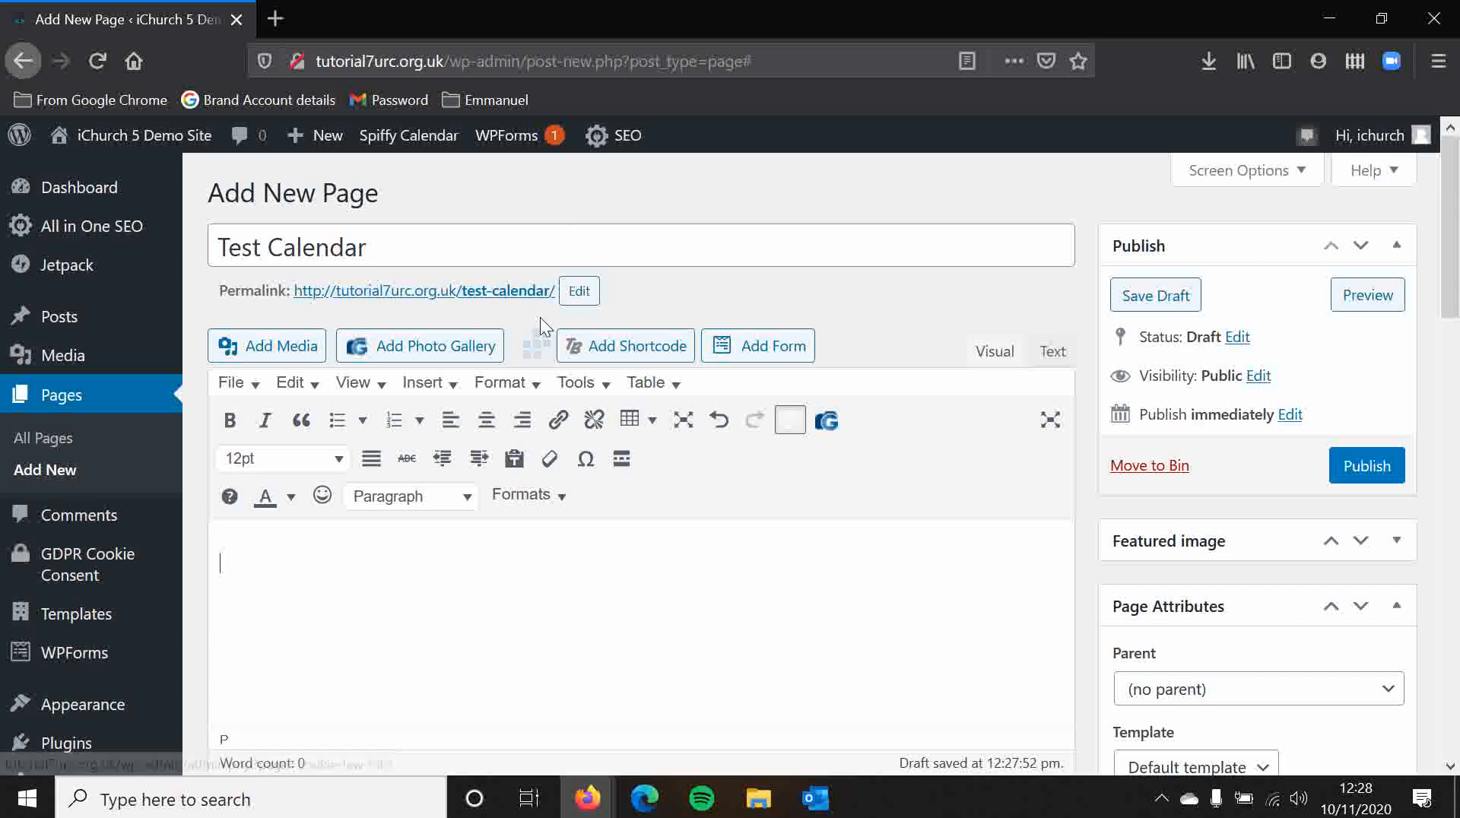
pyautogui.click(536, 344)
pyautogui.click(560, 329)
pyautogui.click(586, 381)
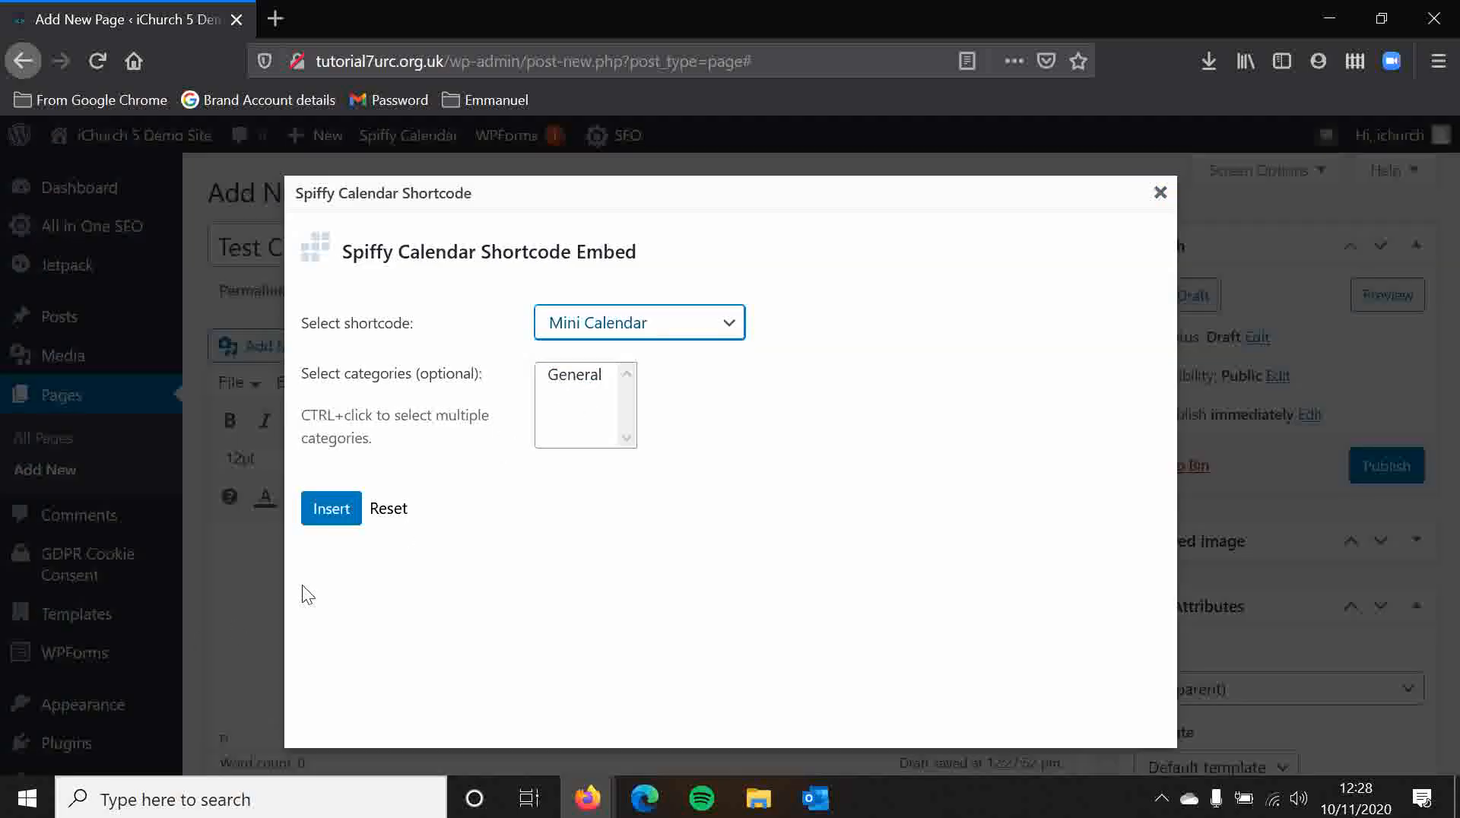
pyautogui.click(327, 509)
# Step: Preview the page showing the mini calendar, then close the preview tab
pyautogui.click(1382, 295)
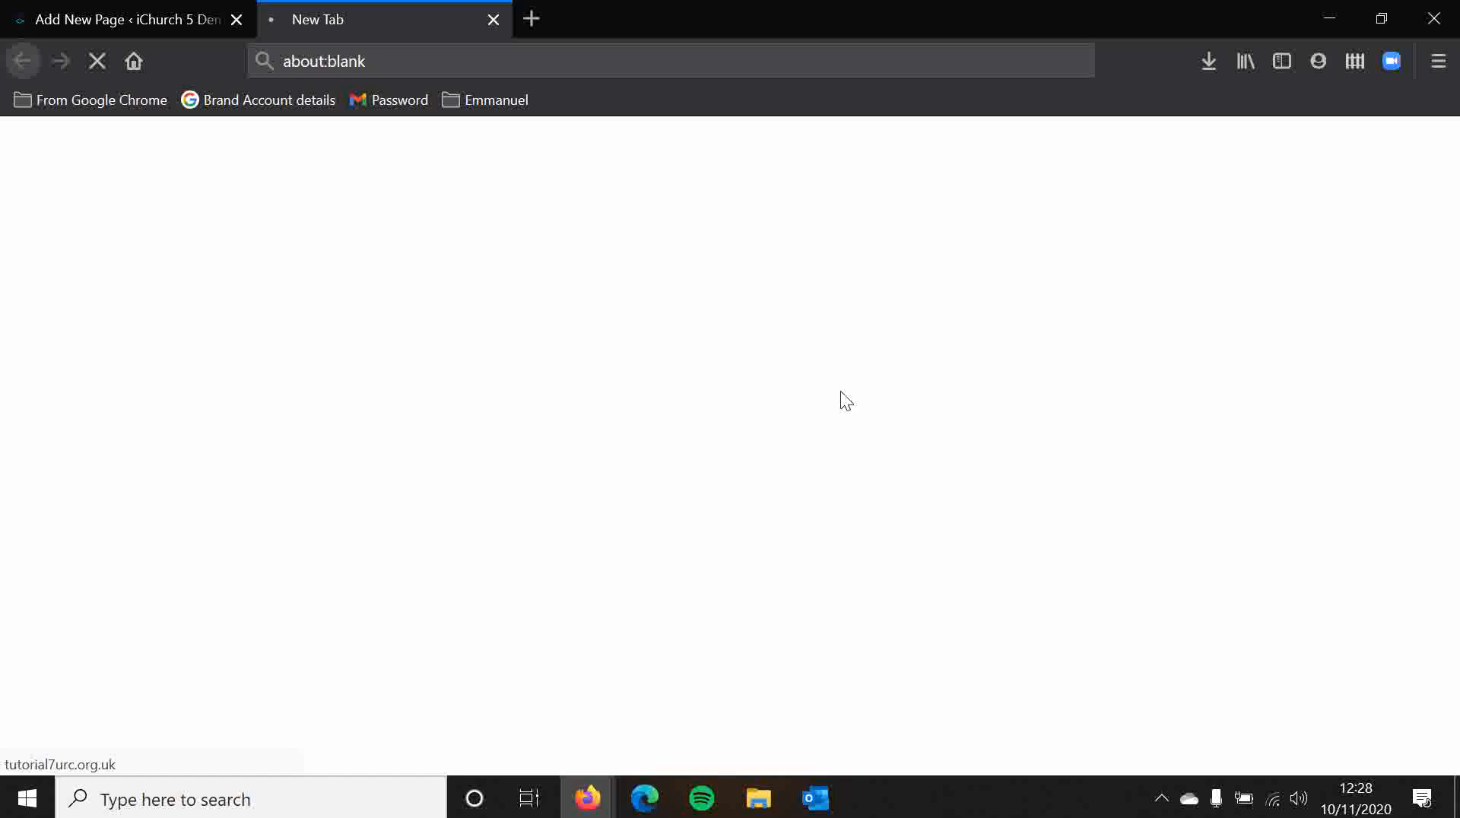
pyautogui.scroll(-5, 814, 440)
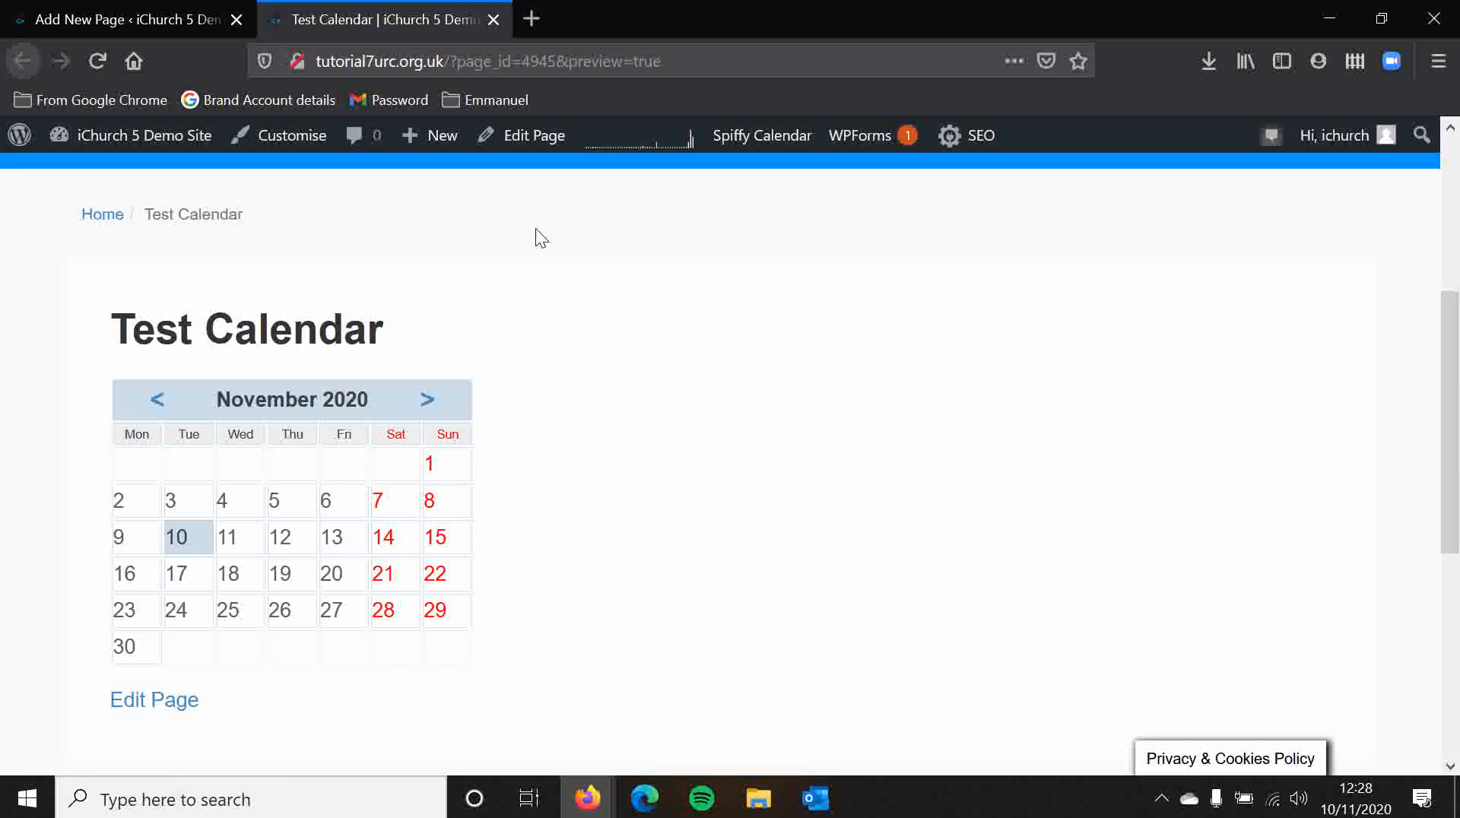
pyautogui.click(494, 26)
# Step: Delete the mini calendar shortcode from the page body
pyautogui.moveTo(426, 577); pyautogui.dragTo(145, 606)
pyautogui.press('Delete')
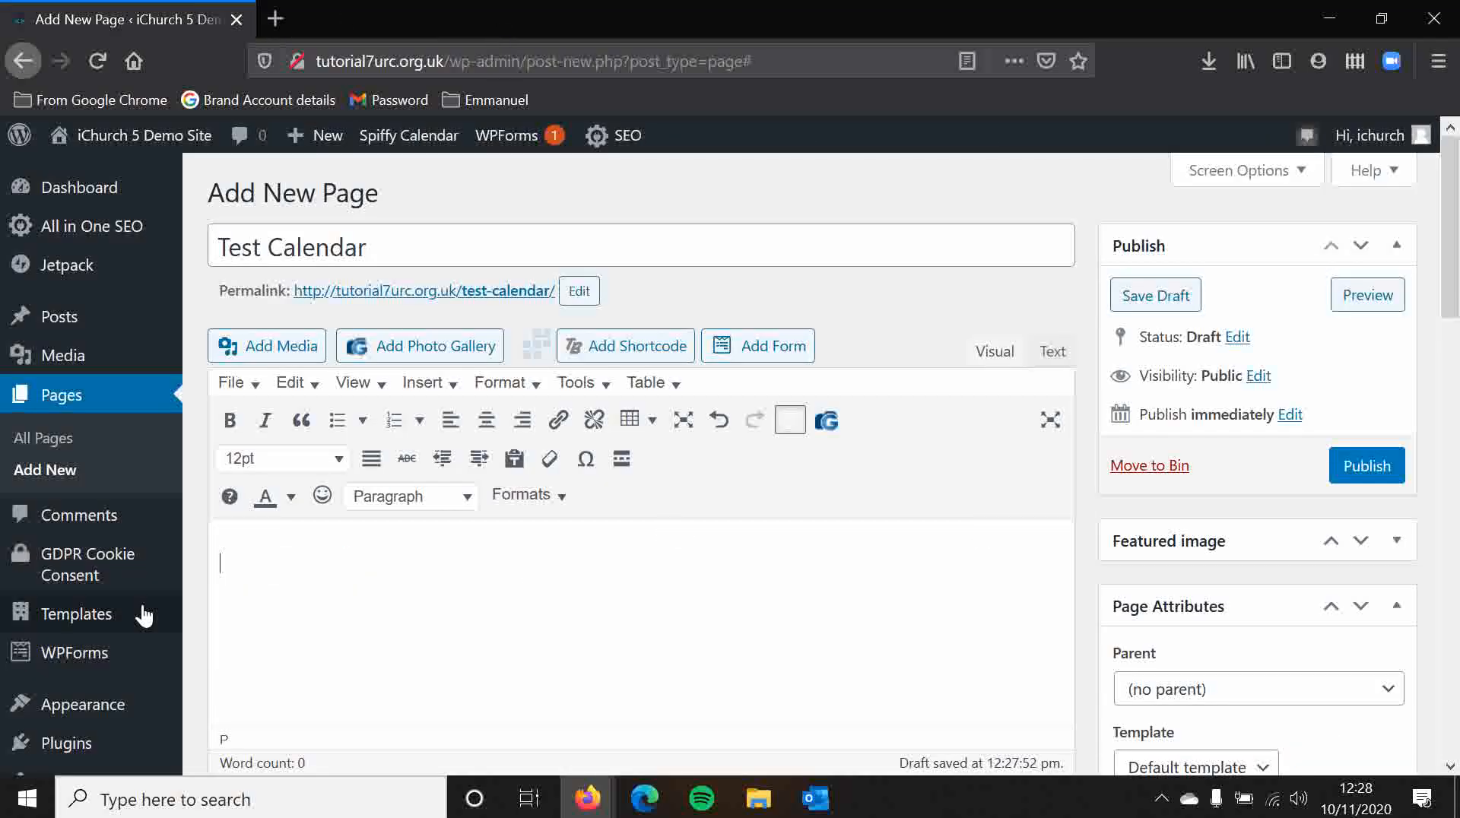
pyautogui.click(536, 344)
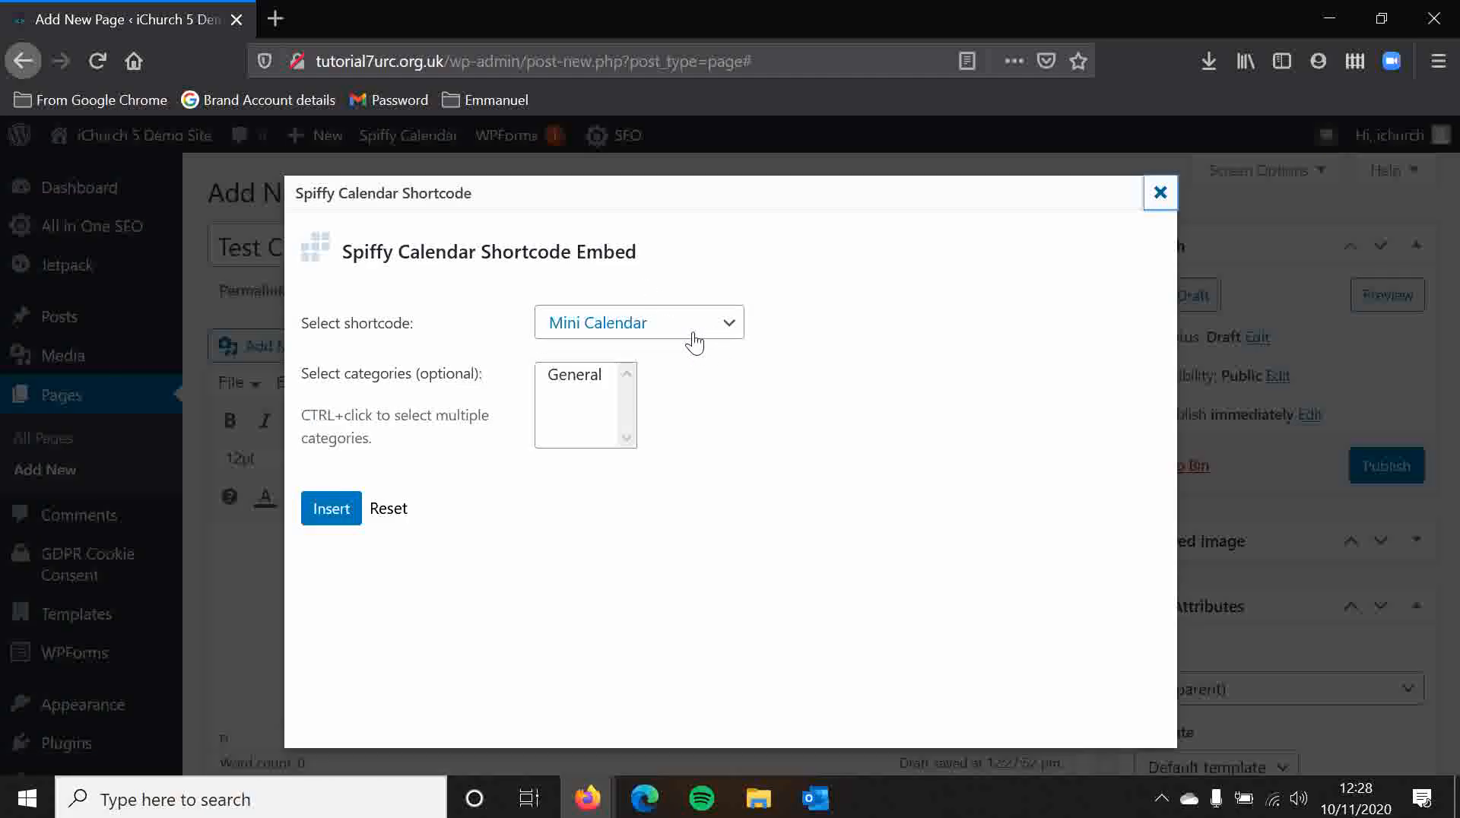
pyautogui.click(1160, 194)
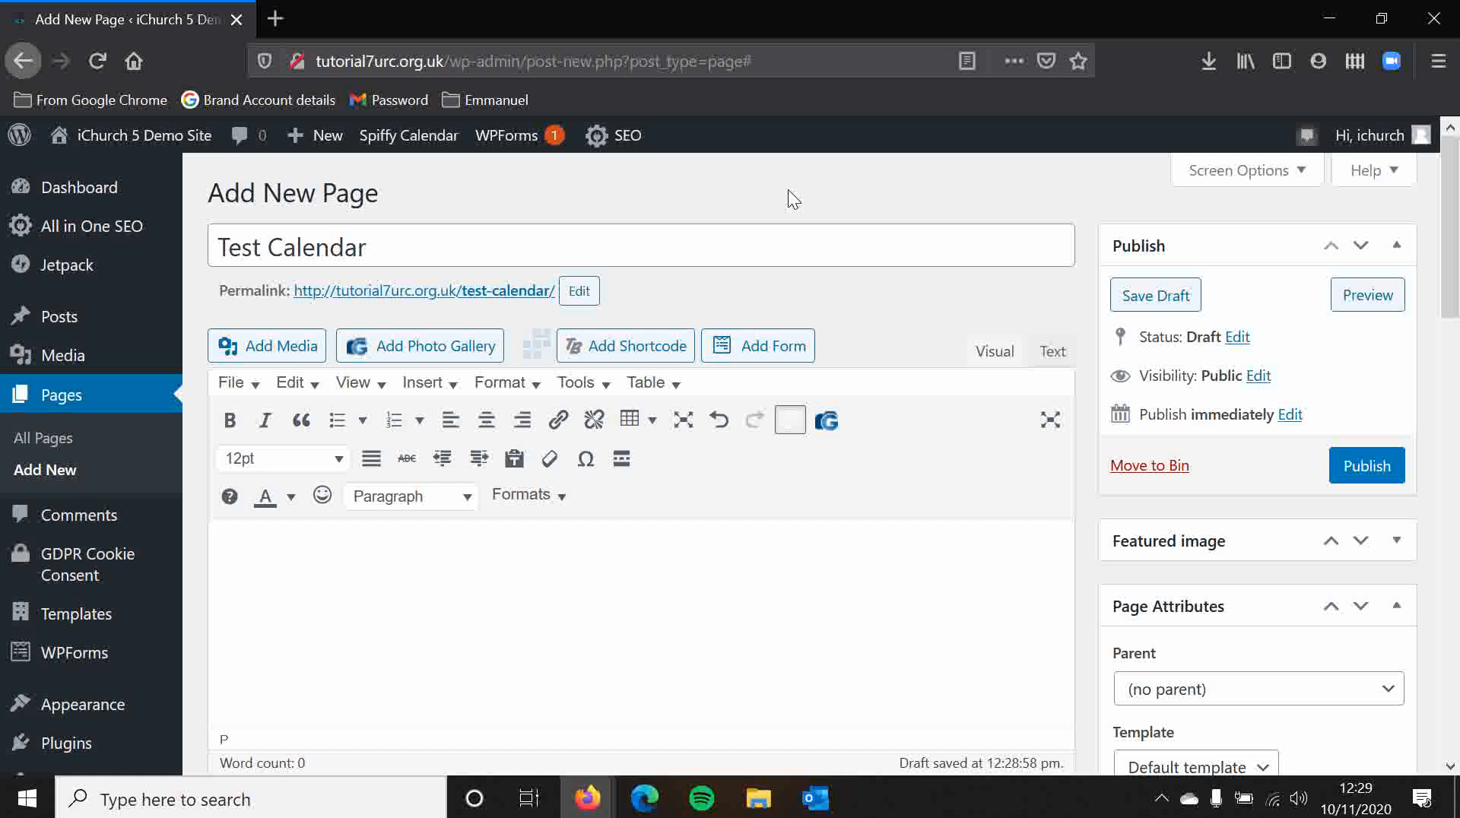
# Step: Open the Spiffy Calendar Options settings, leaving the page editor without saving
pyautogui.scroll(-3, 277, 482)
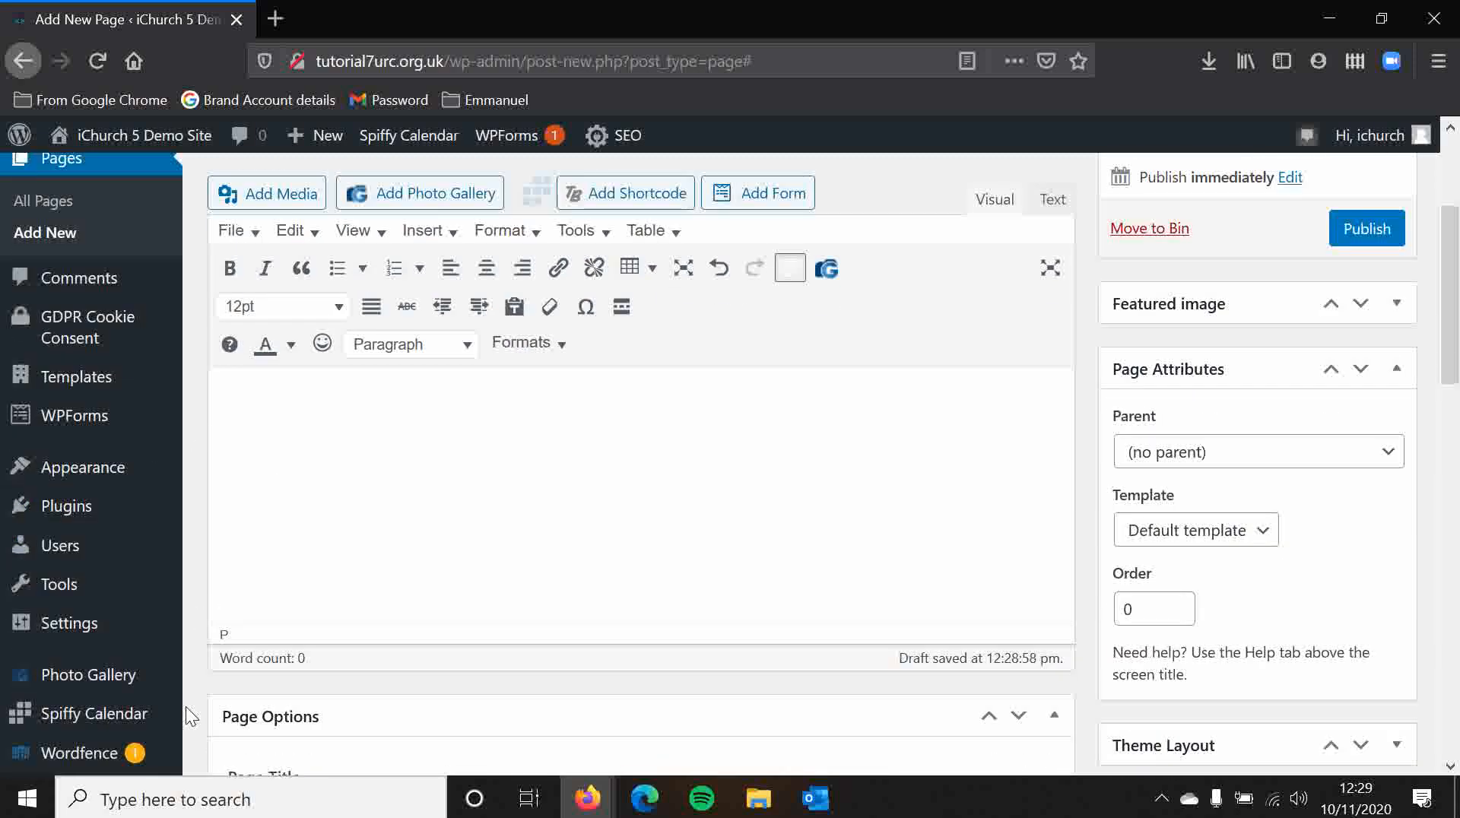
pyautogui.moveTo(148, 721)
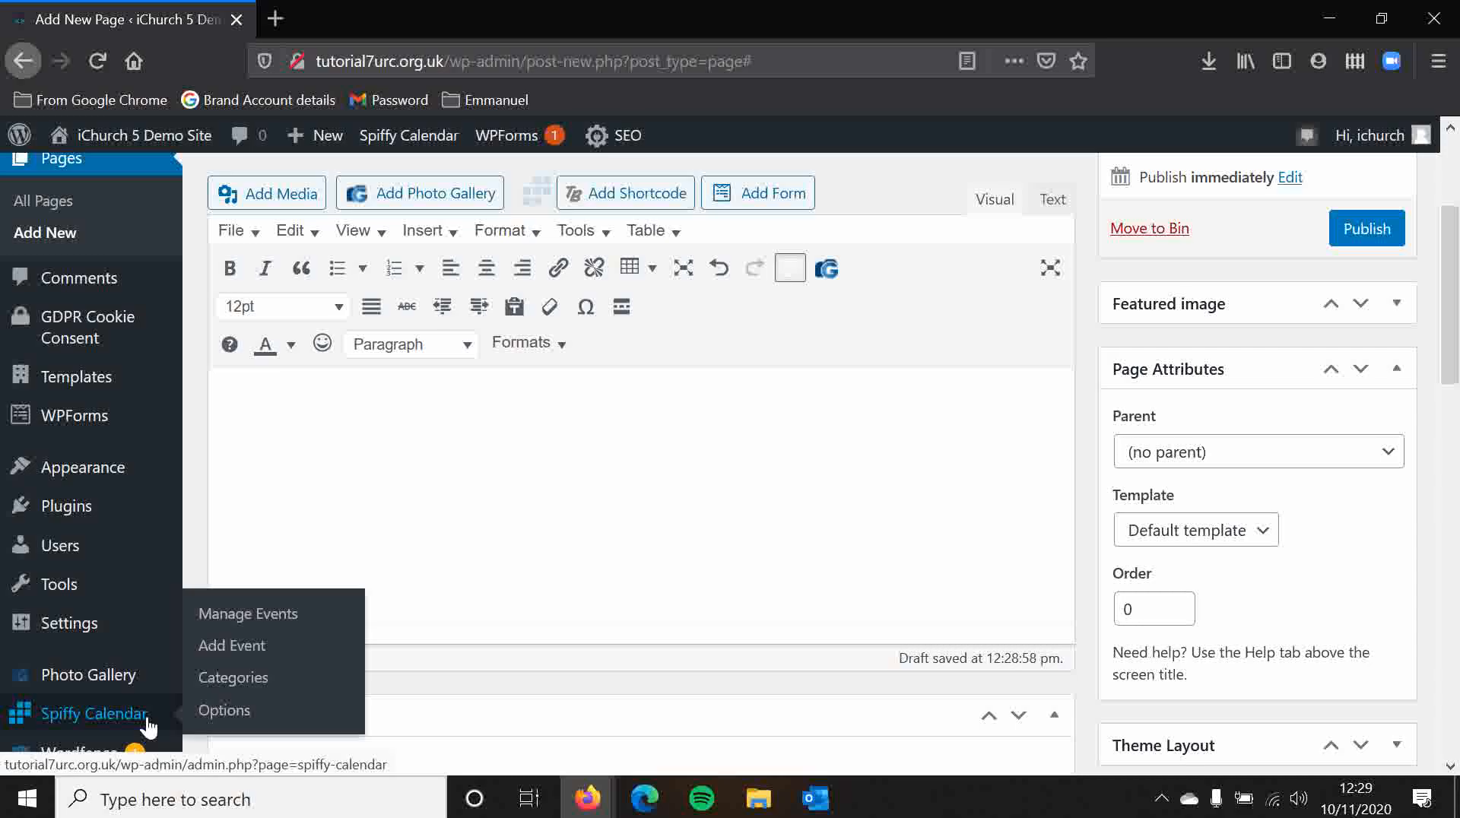
pyautogui.click(219, 714)
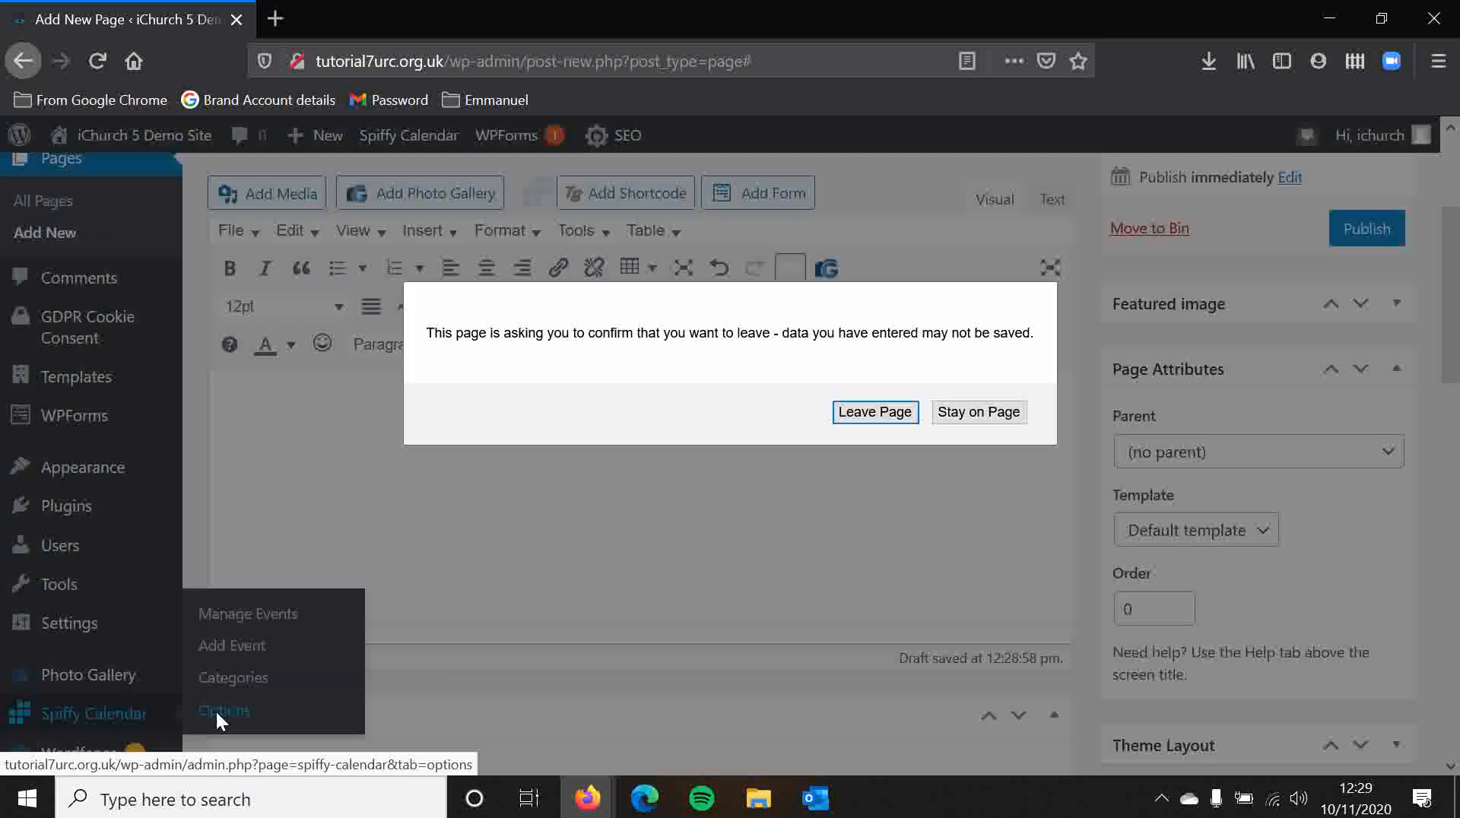
pyautogui.click(879, 411)
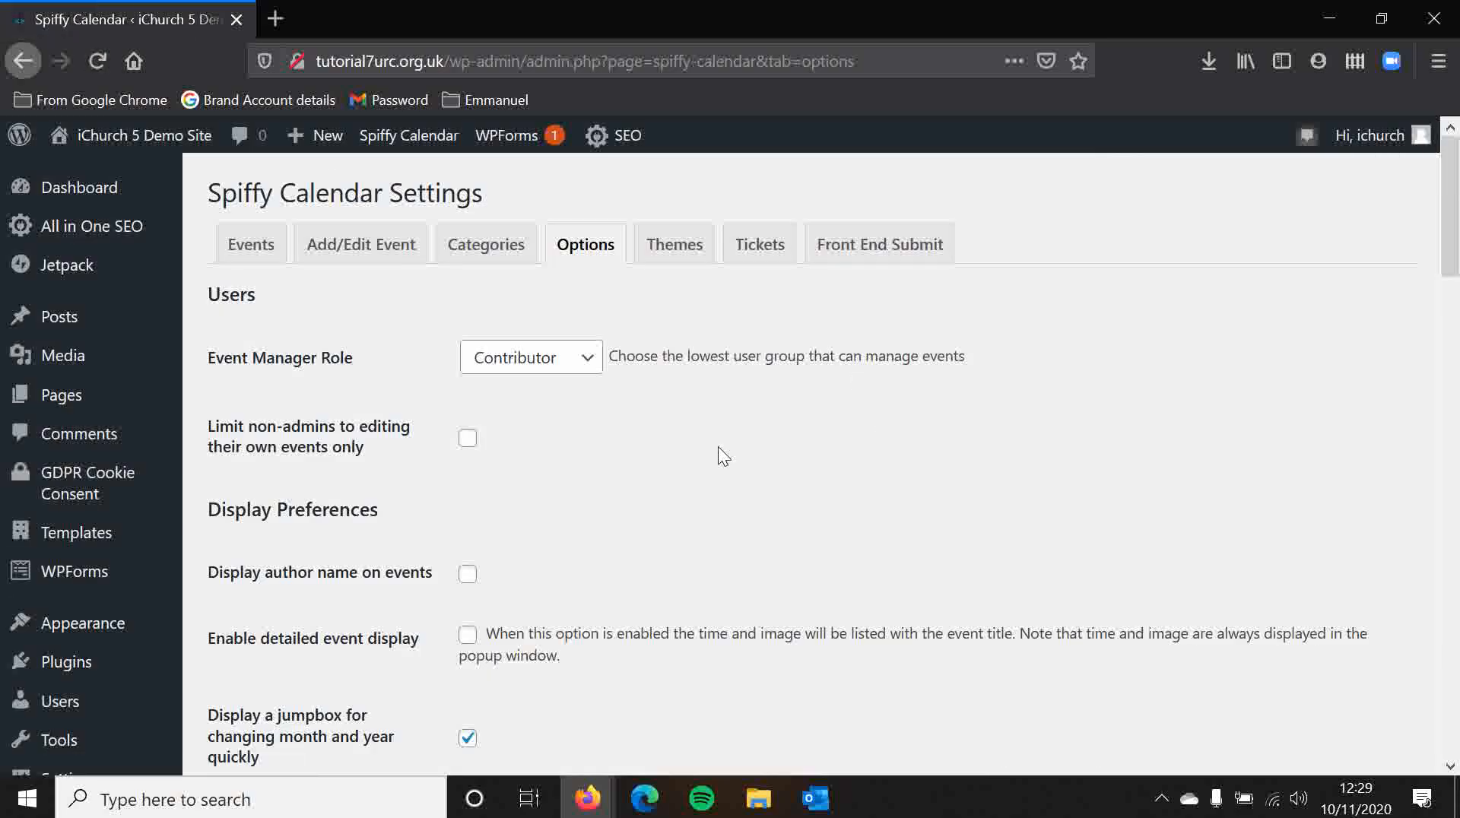
# Step: Review the user and display preference options in the Spiffy Calendar settings
pyautogui.scroll(-2, 718, 445)
pyautogui.scroll(-1, 721, 455)
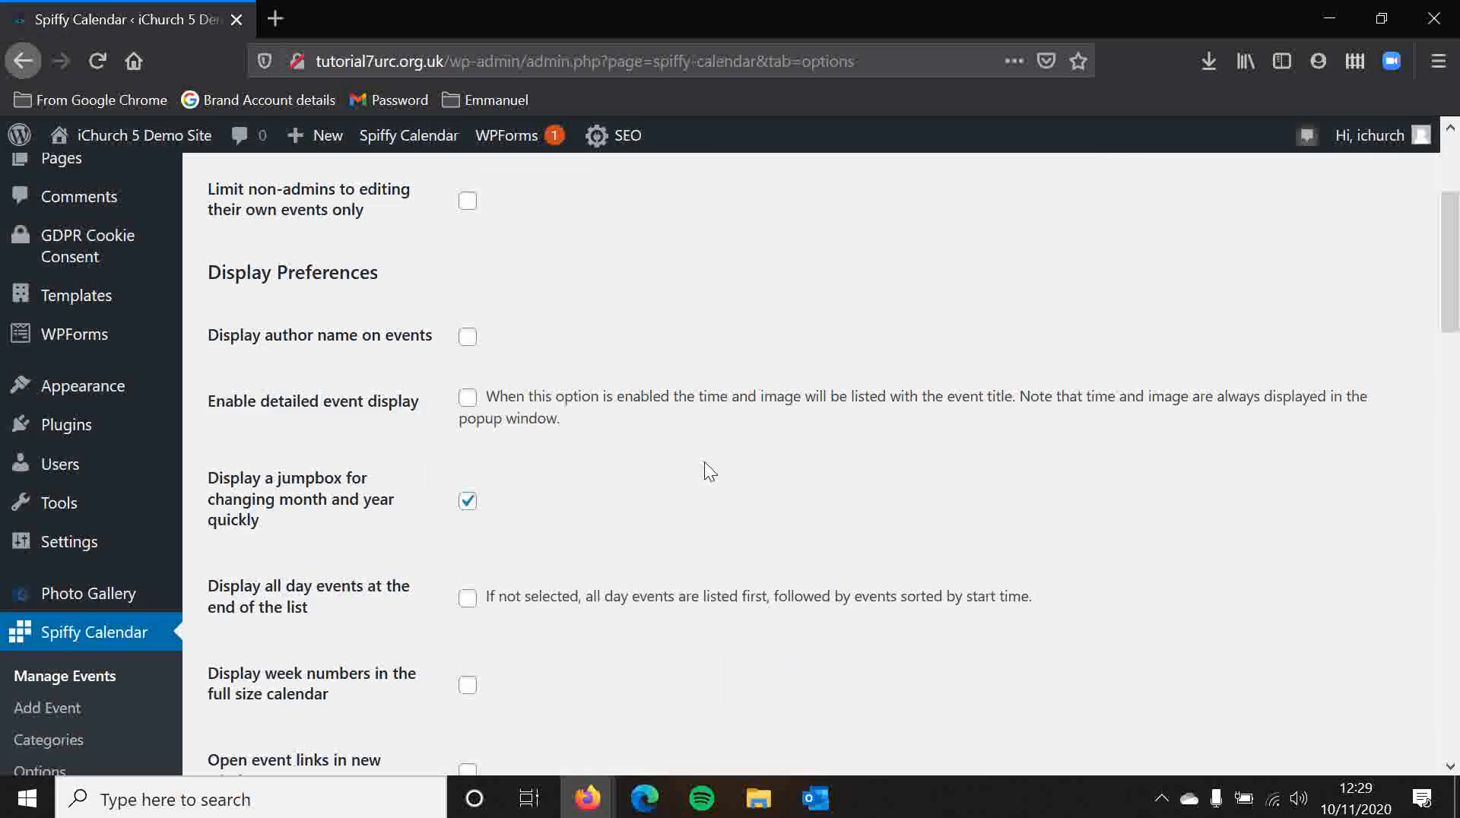
pyautogui.scroll(2, 713, 464)
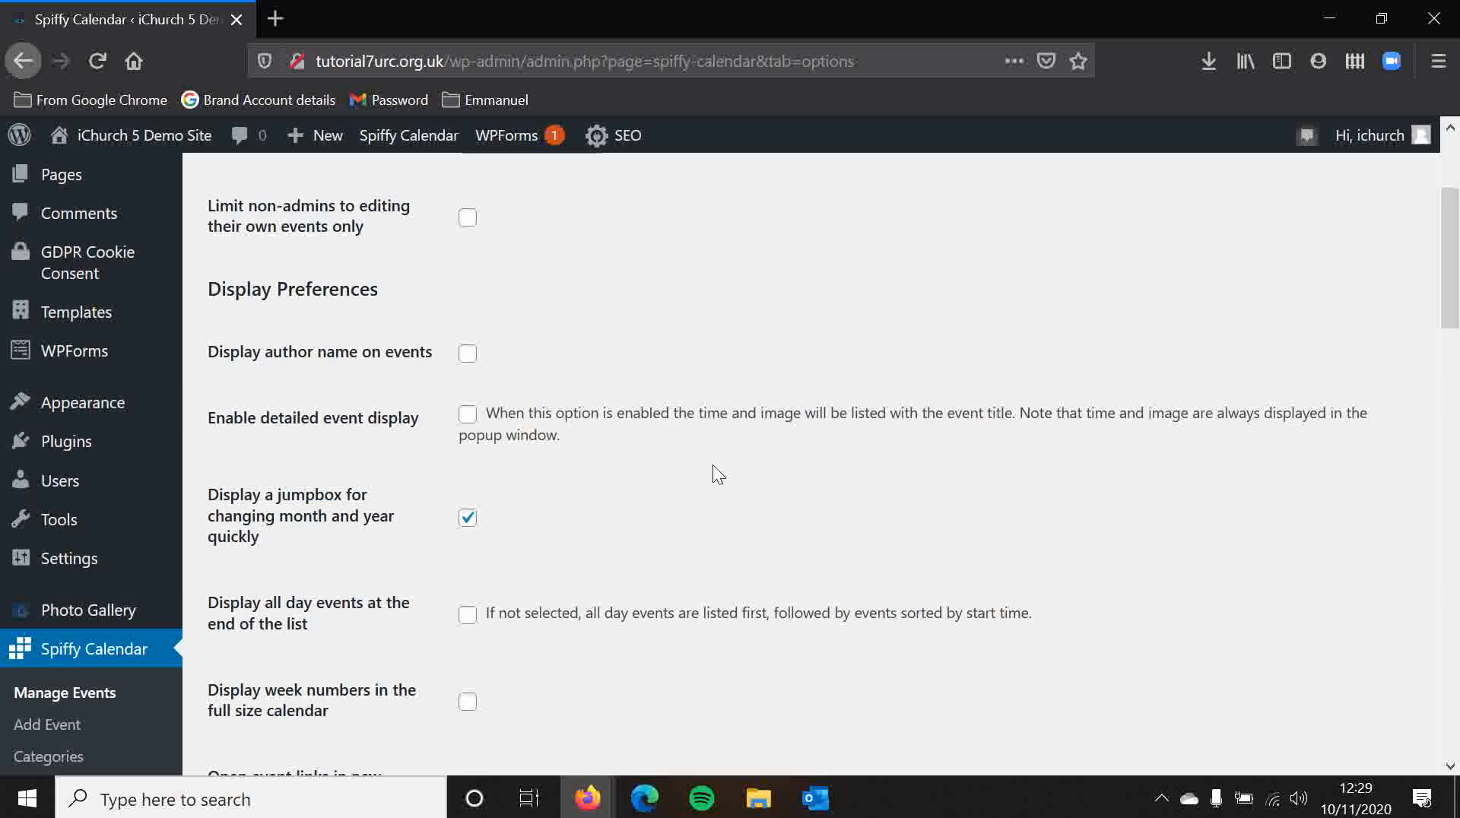
pyautogui.scroll(-2, 719, 474)
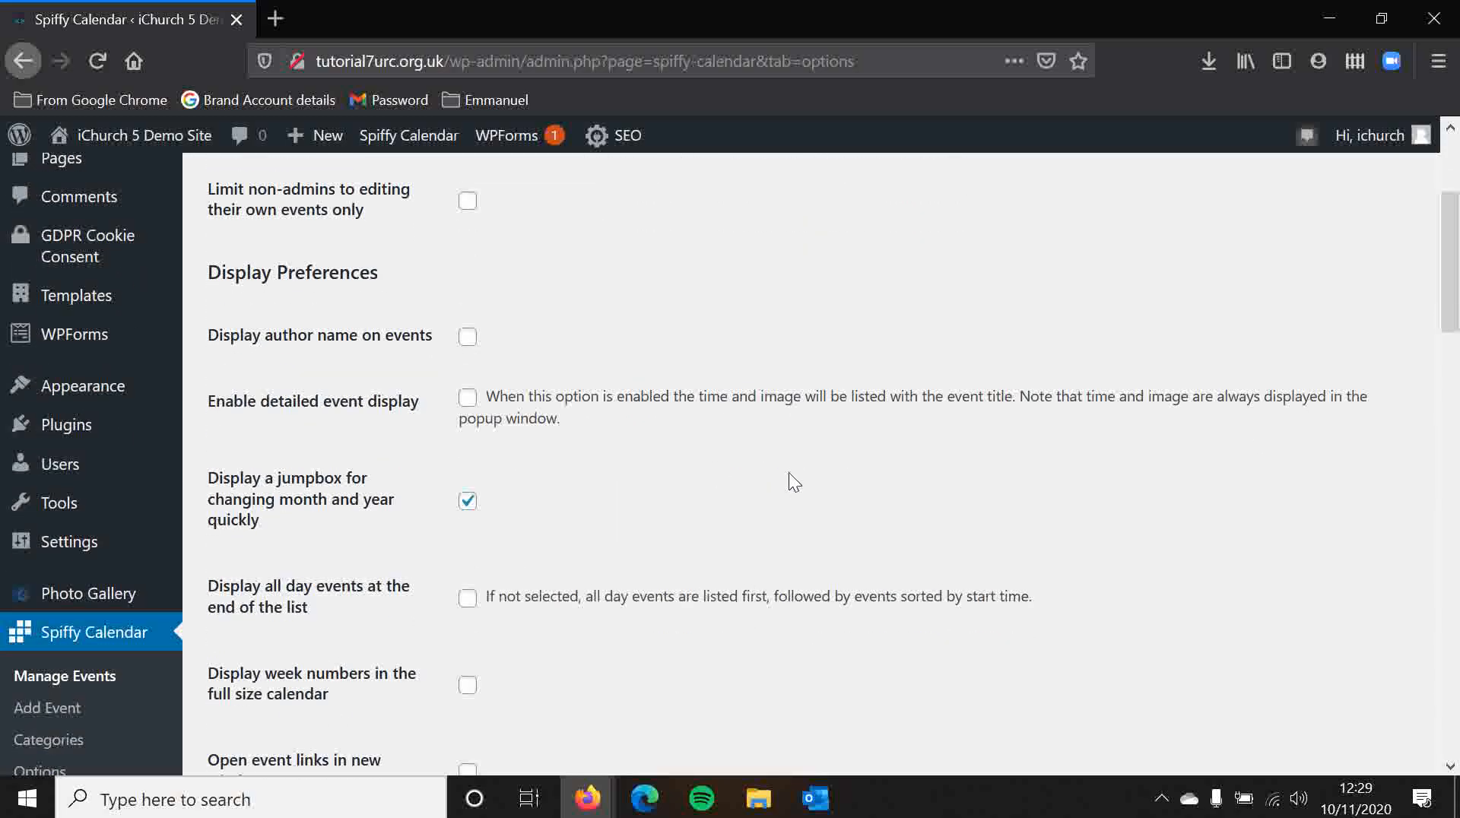
pyautogui.scroll(-2, 629, 447)
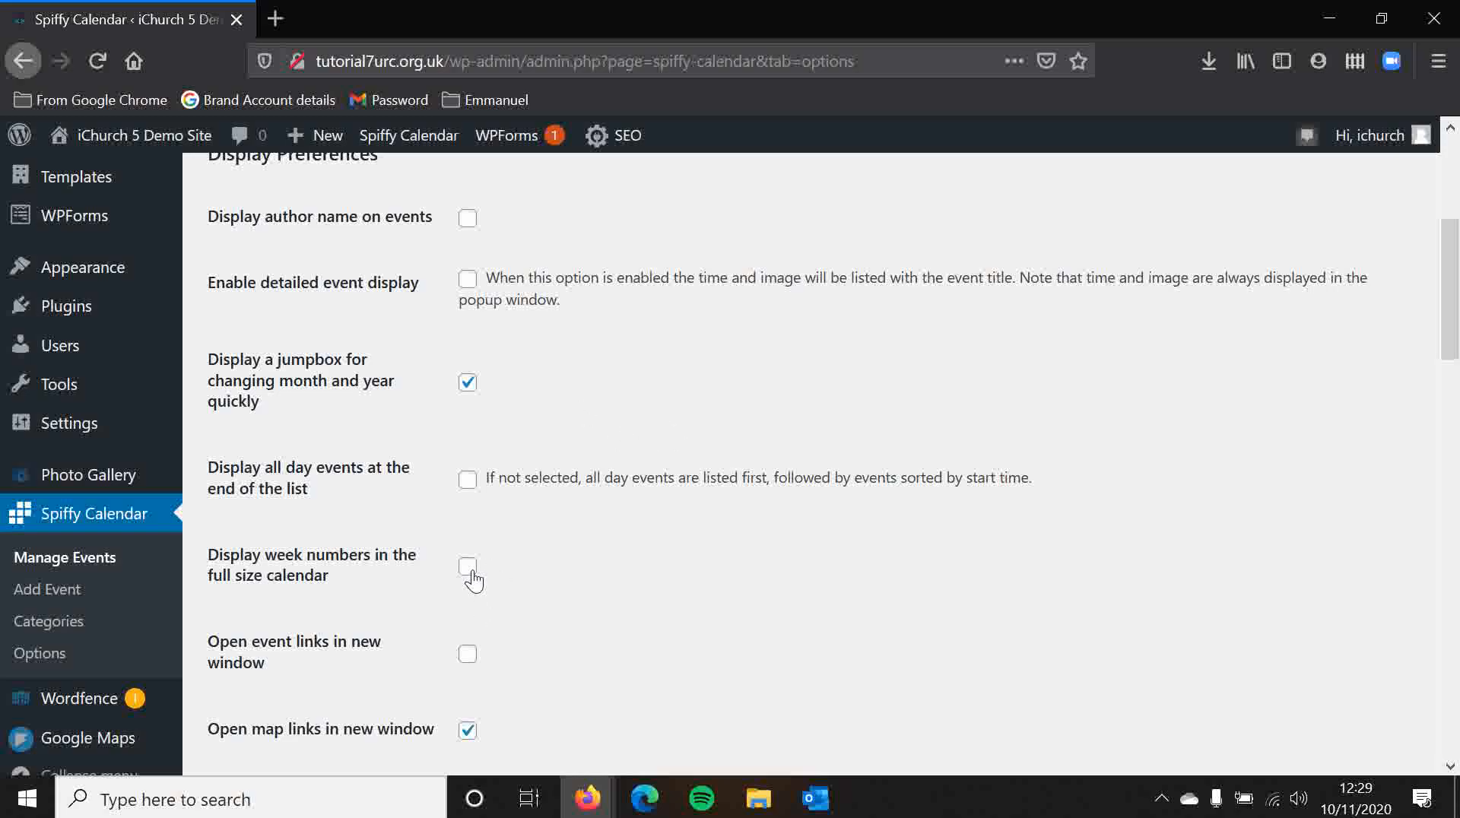
pyautogui.scroll(-5, 569, 474)
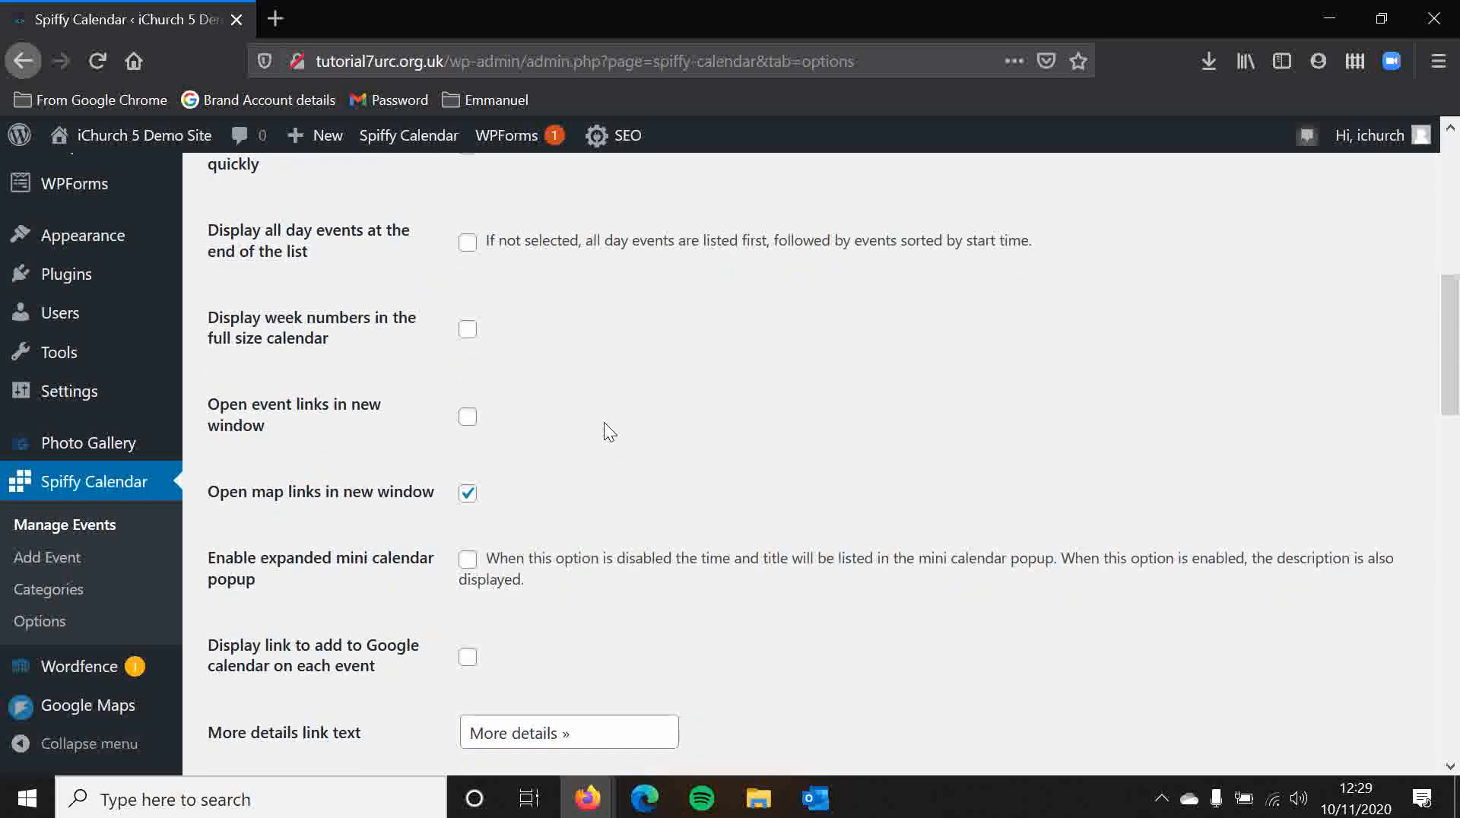
pyautogui.scroll(-1, 601, 426)
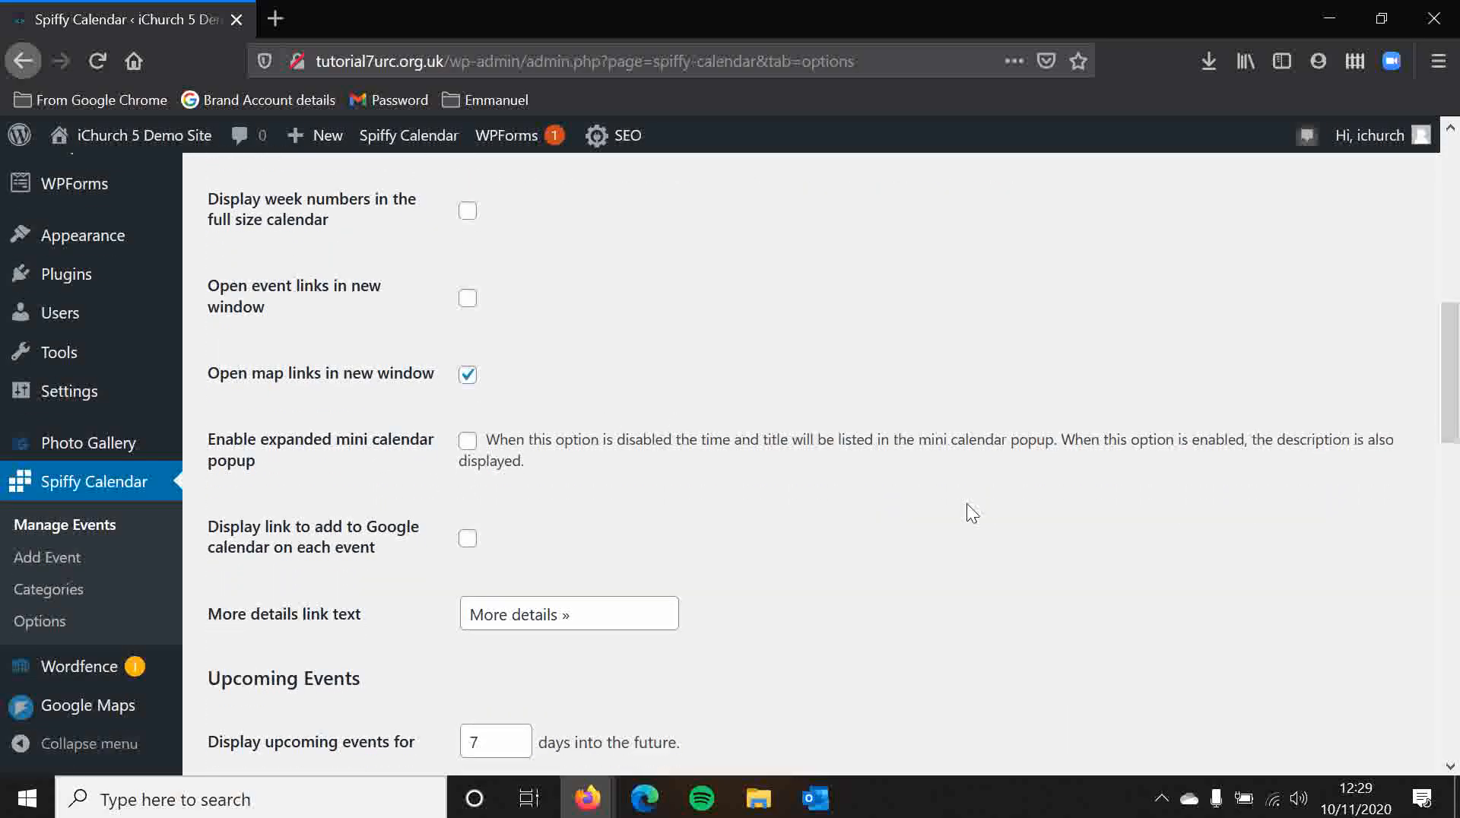
pyautogui.scroll(-3, 960, 511)
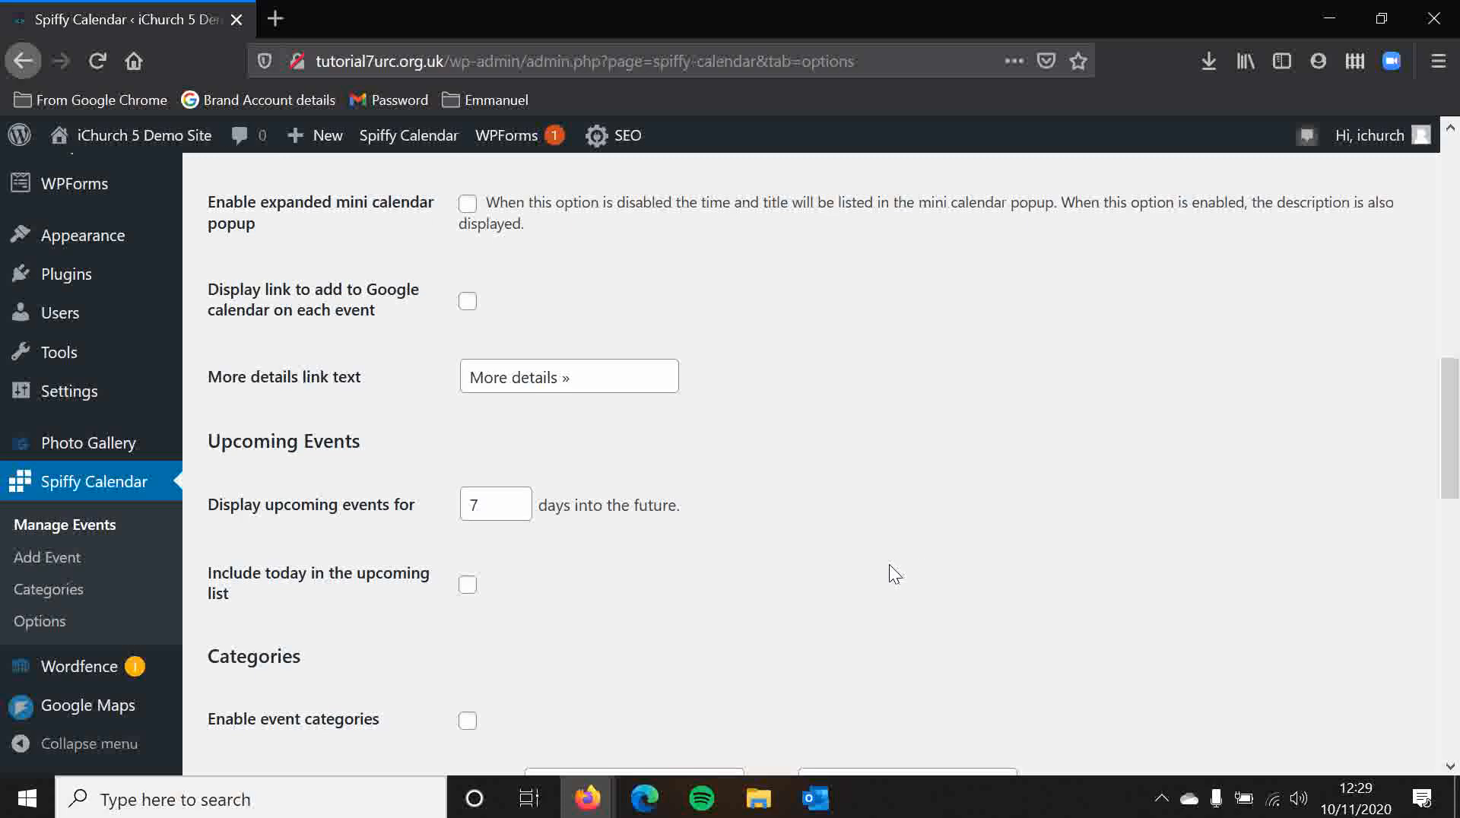
# Step: Set the upcoming events display range to 365 days into the future
pyautogui.scroll(-1, 557, 504)
pyautogui.moveTo(484, 386); pyautogui.dragTo(373, 400)
pyautogui.click(365, 403)
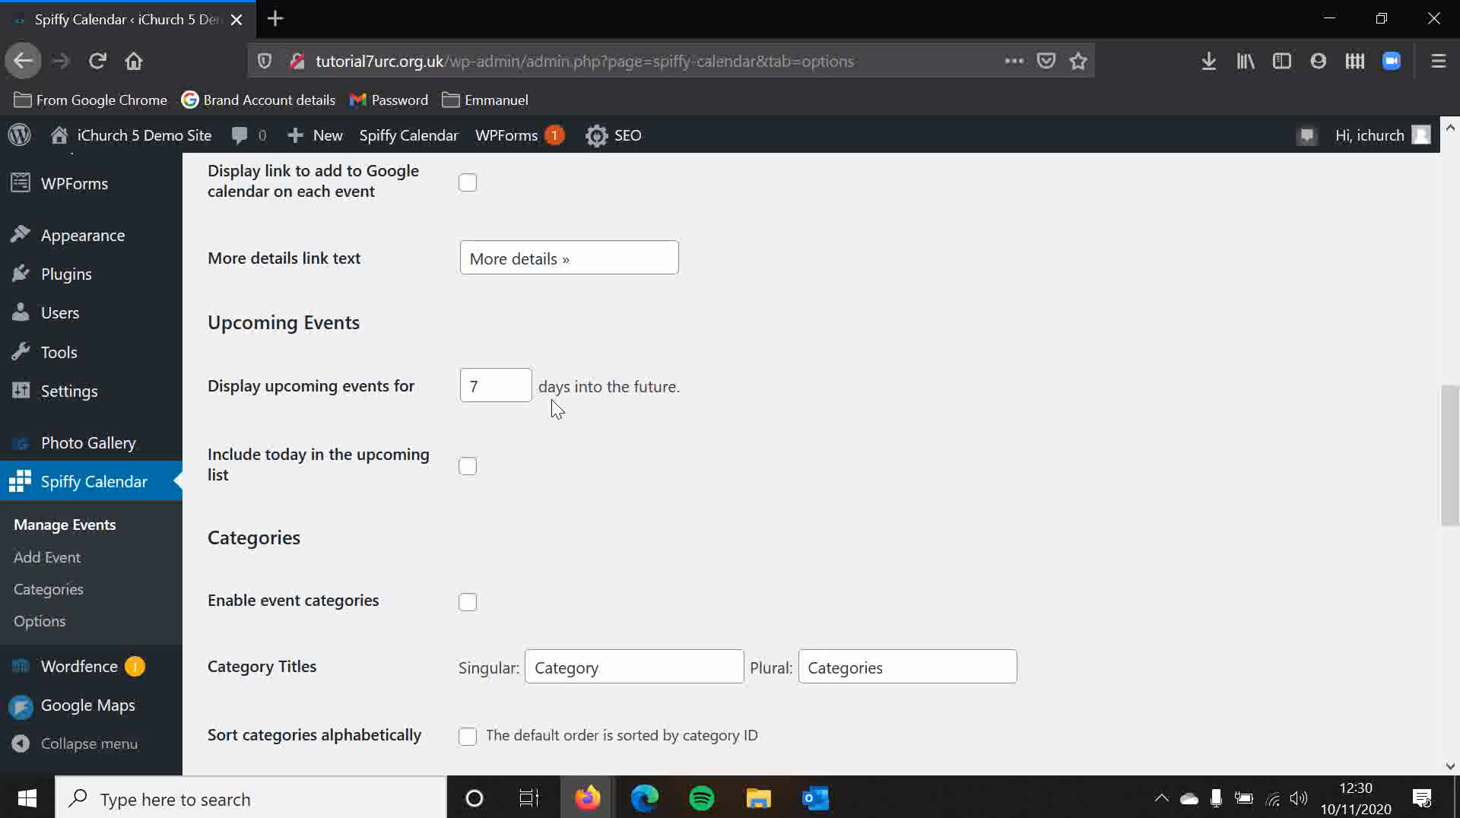
pyautogui.doubleClick(498, 385)
pyautogui.write('365')
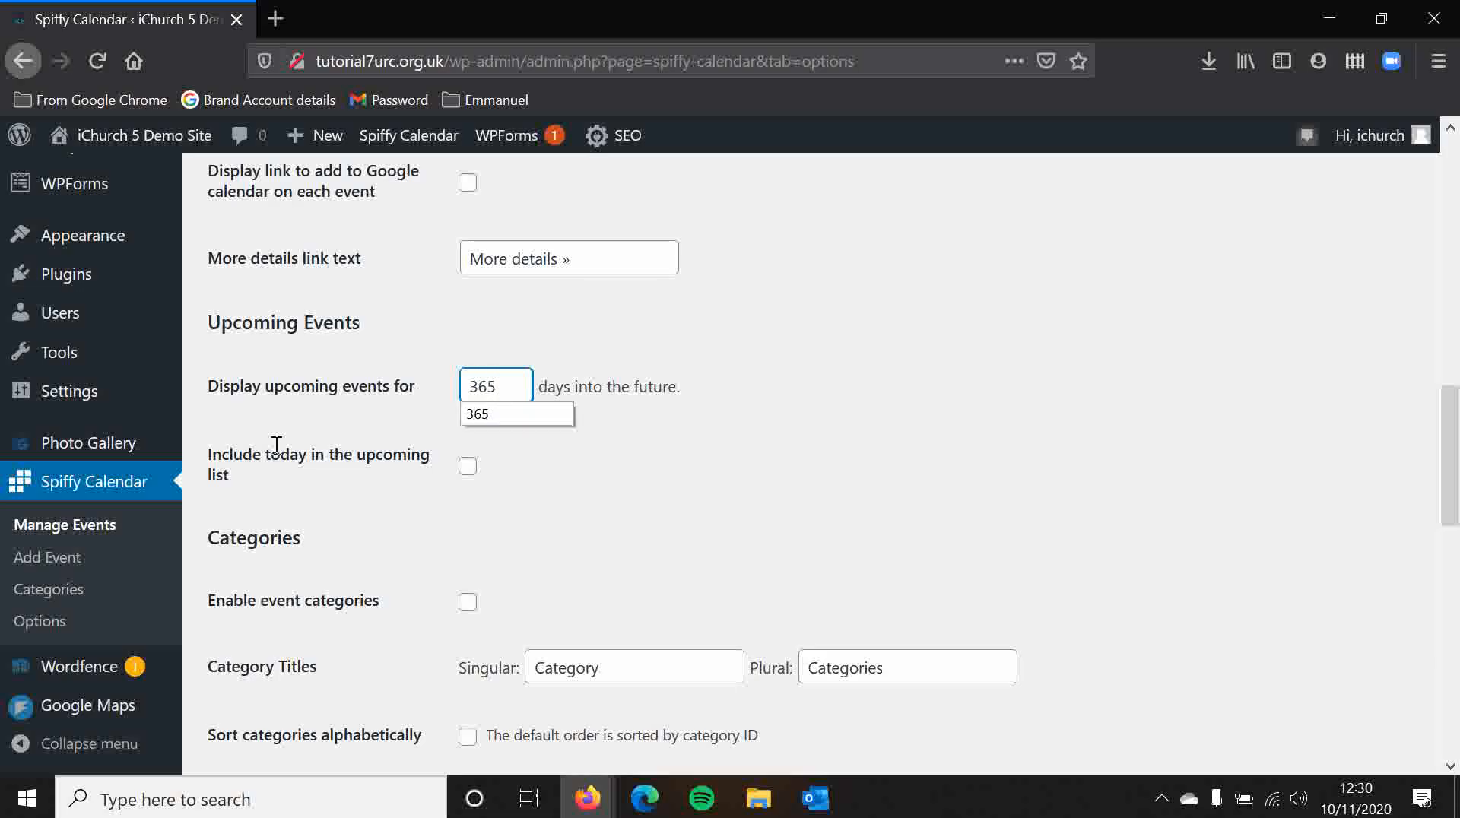
pyautogui.click(385, 402)
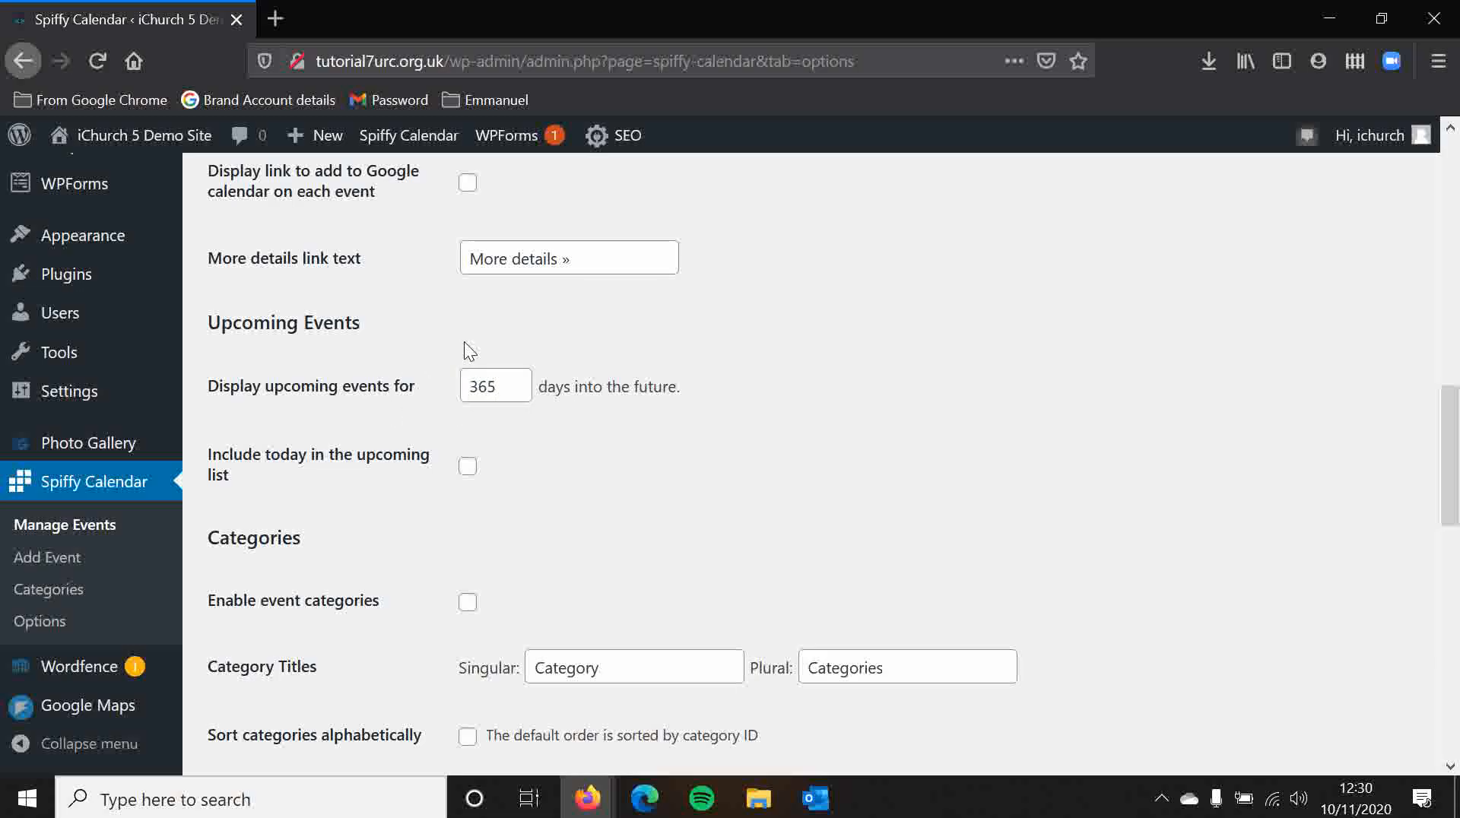
# Step: Review the category and formatting options down to the end, then open the Themes settings
pyautogui.scroll(-7, 713, 299)
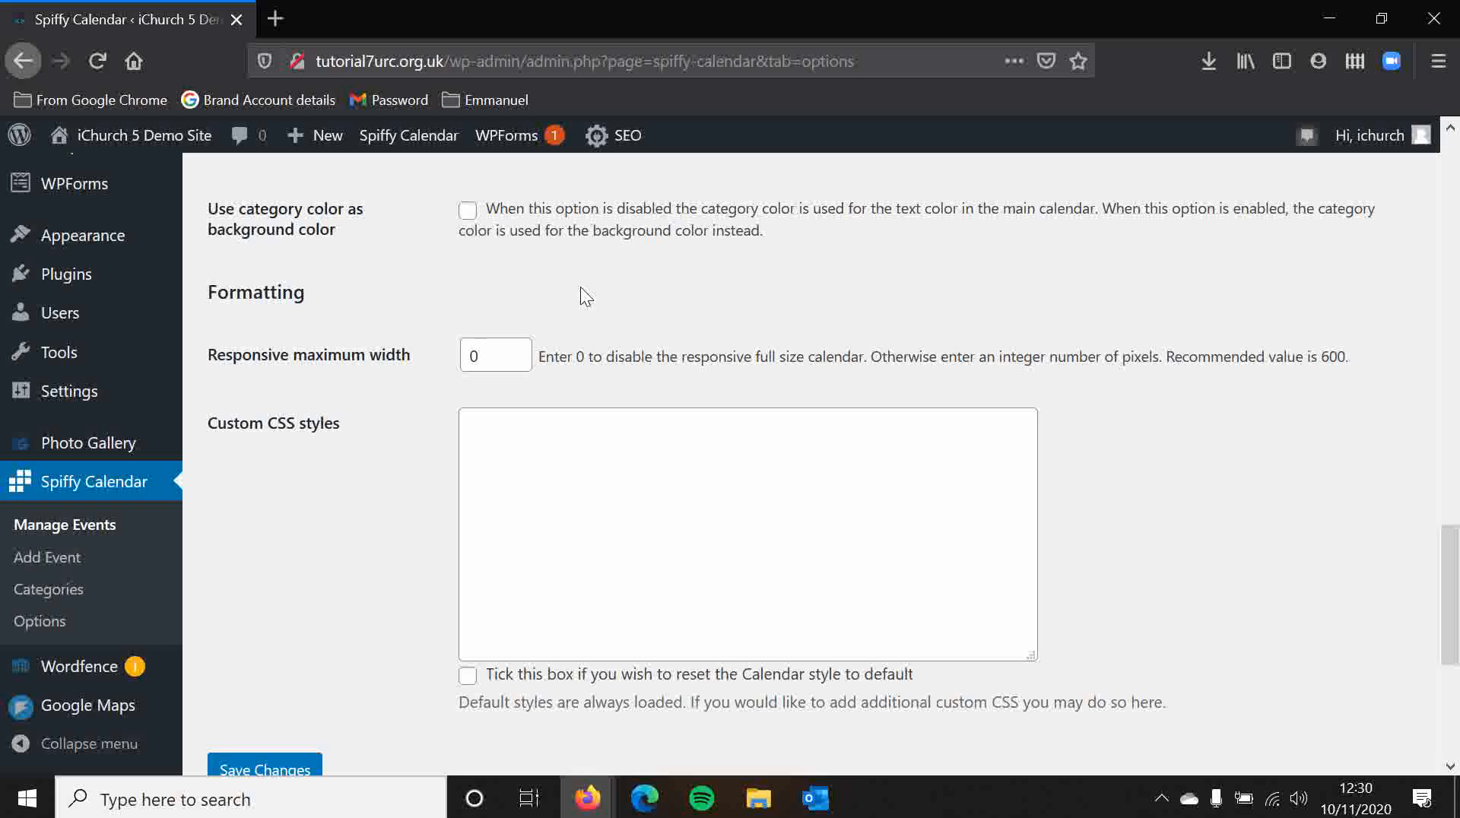
pyautogui.scroll(3, 408, 304)
pyautogui.scroll(-8, 403, 316)
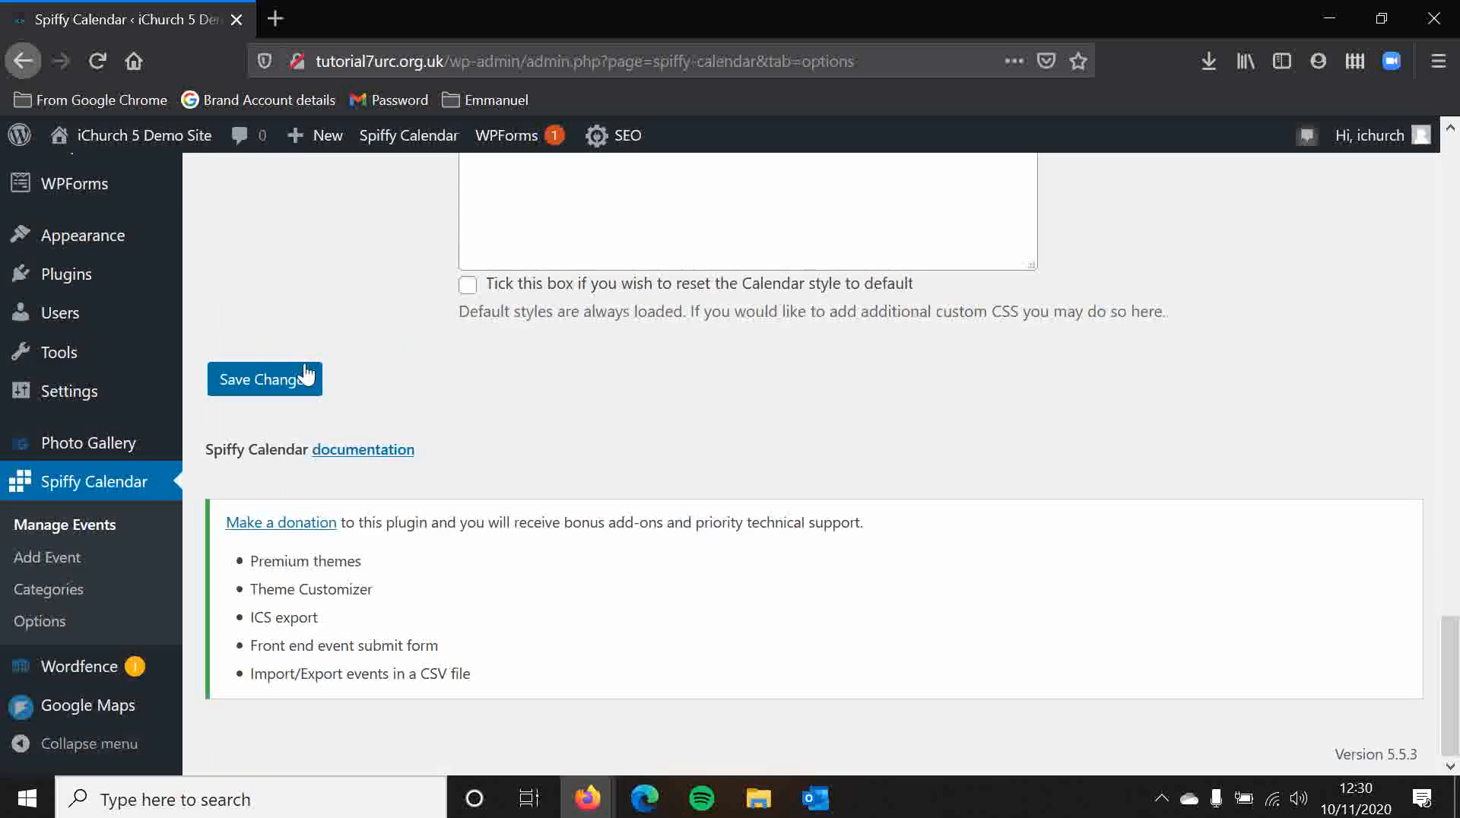
pyautogui.scroll(9, 427, 409)
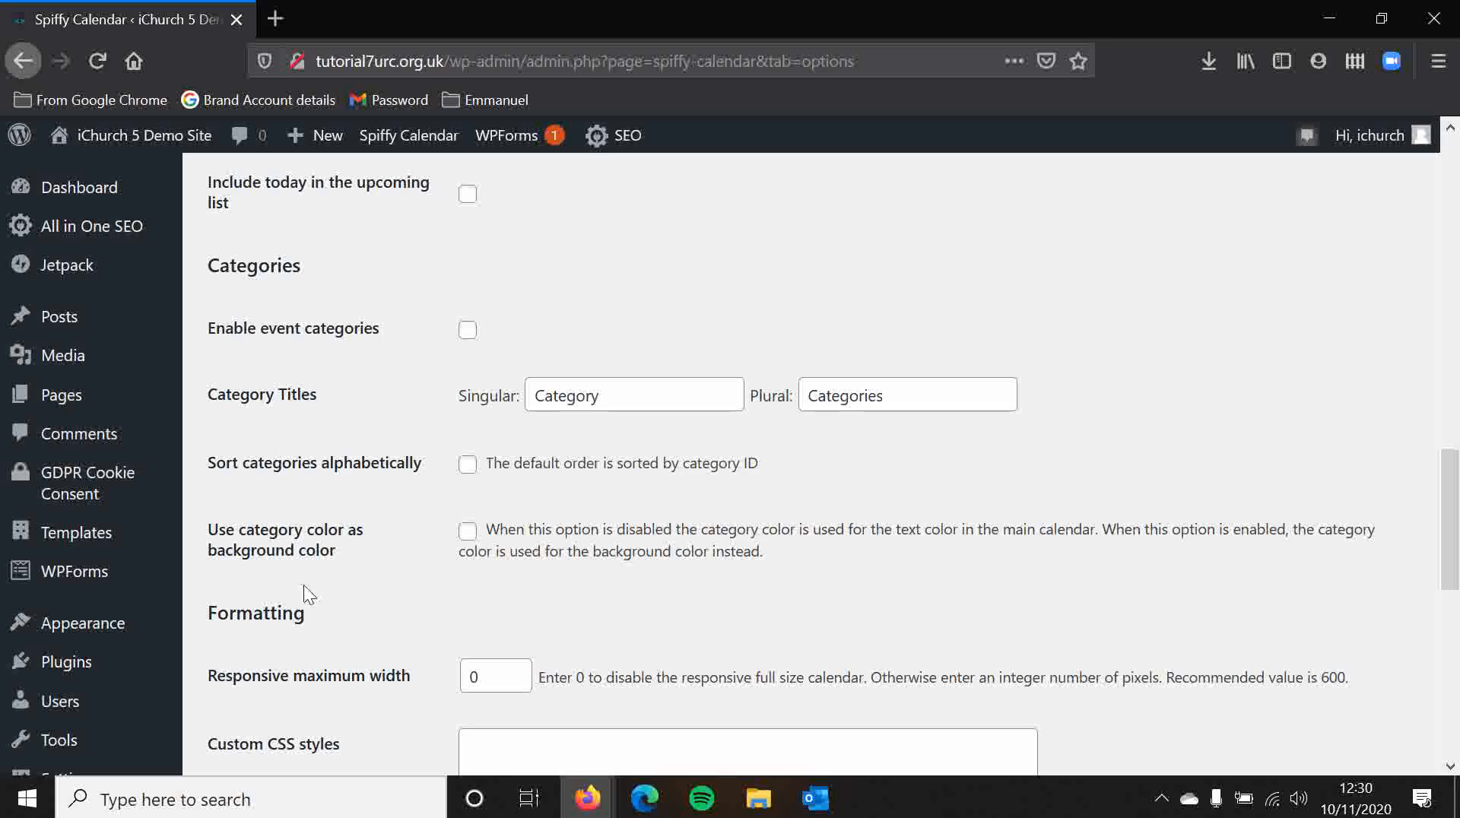
pyautogui.scroll(5, 390, 550)
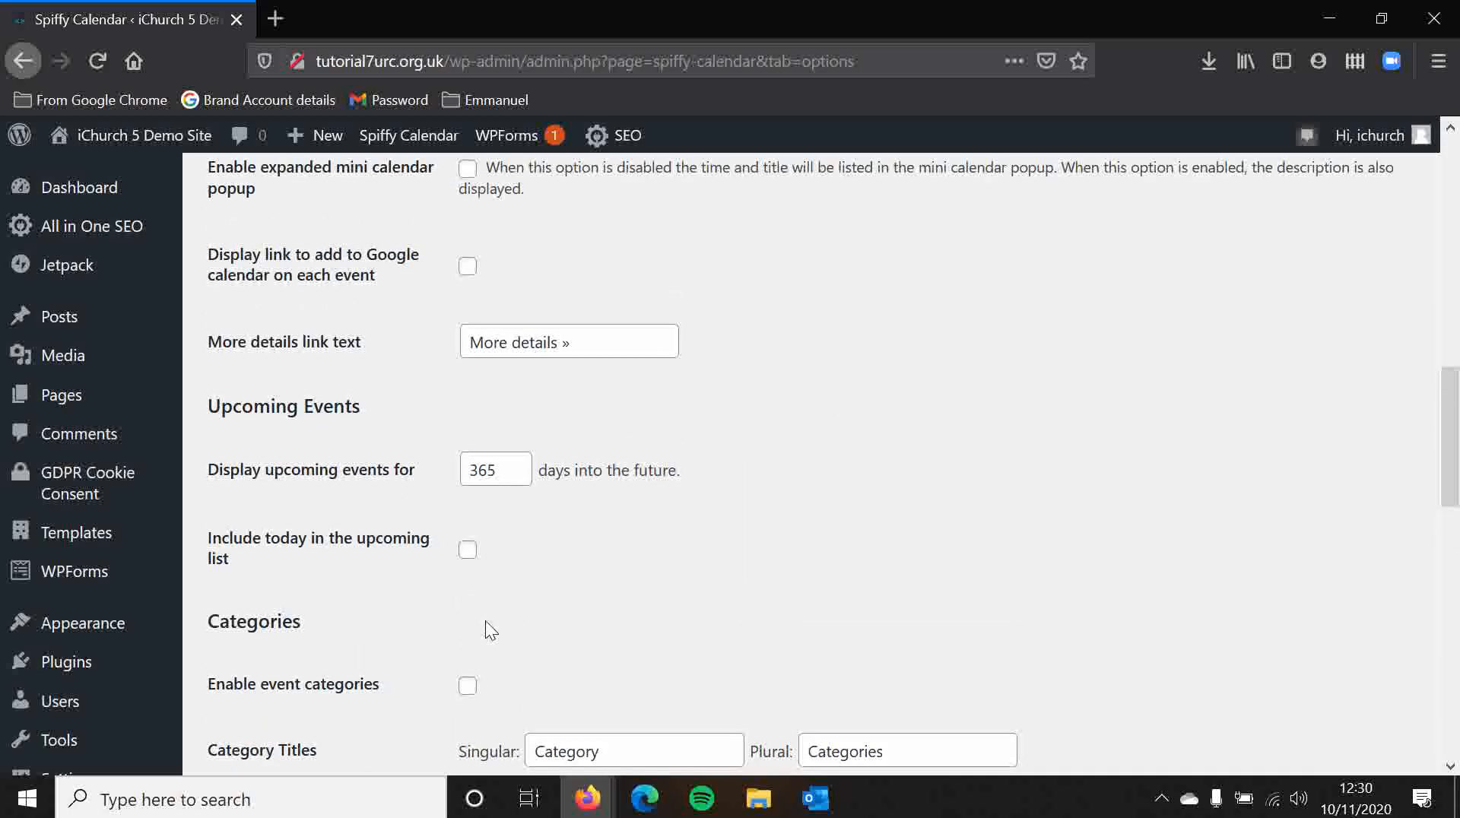
pyautogui.scroll(13, 349, 651)
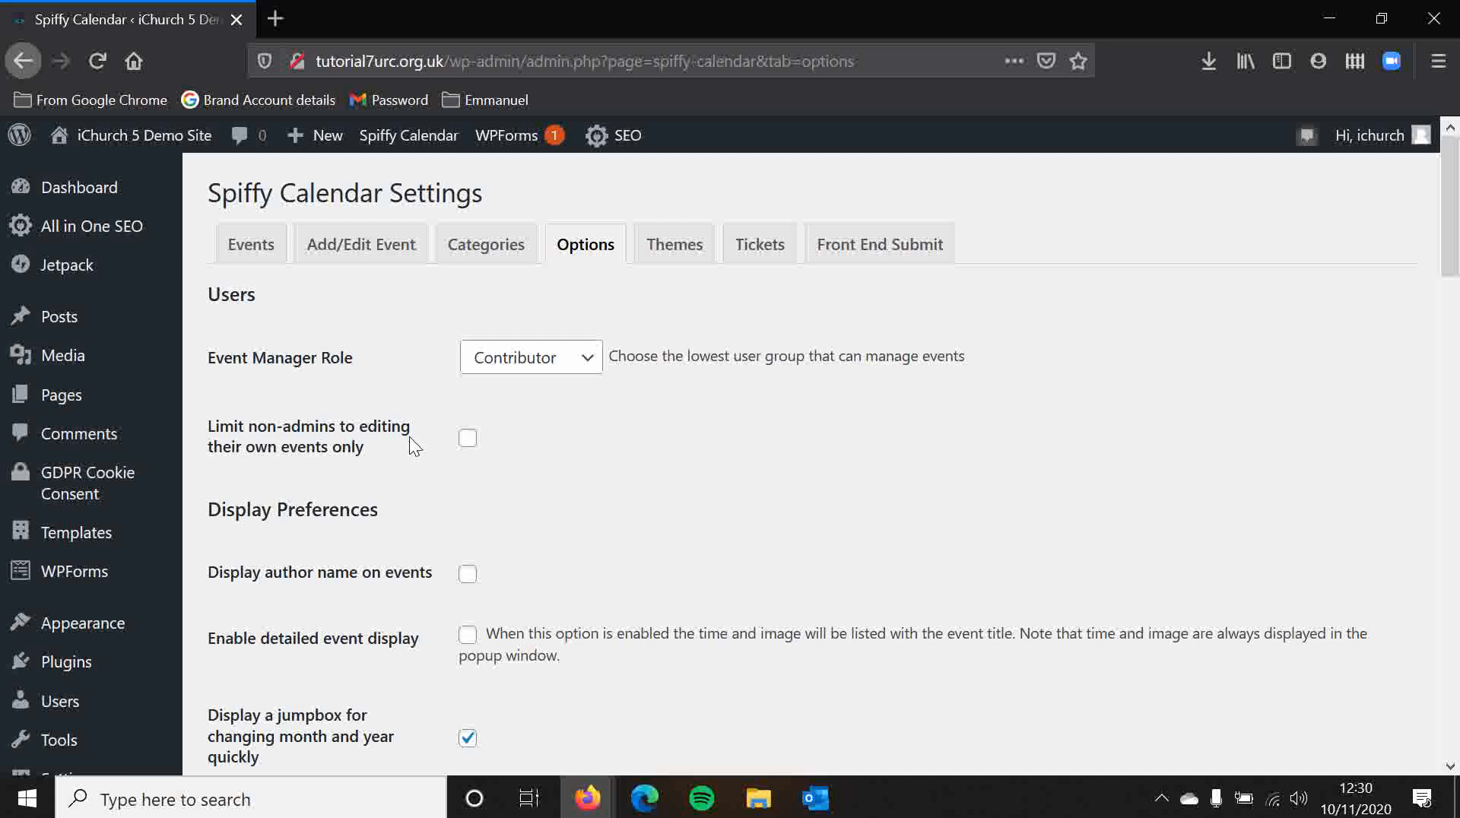
pyautogui.click(670, 245)
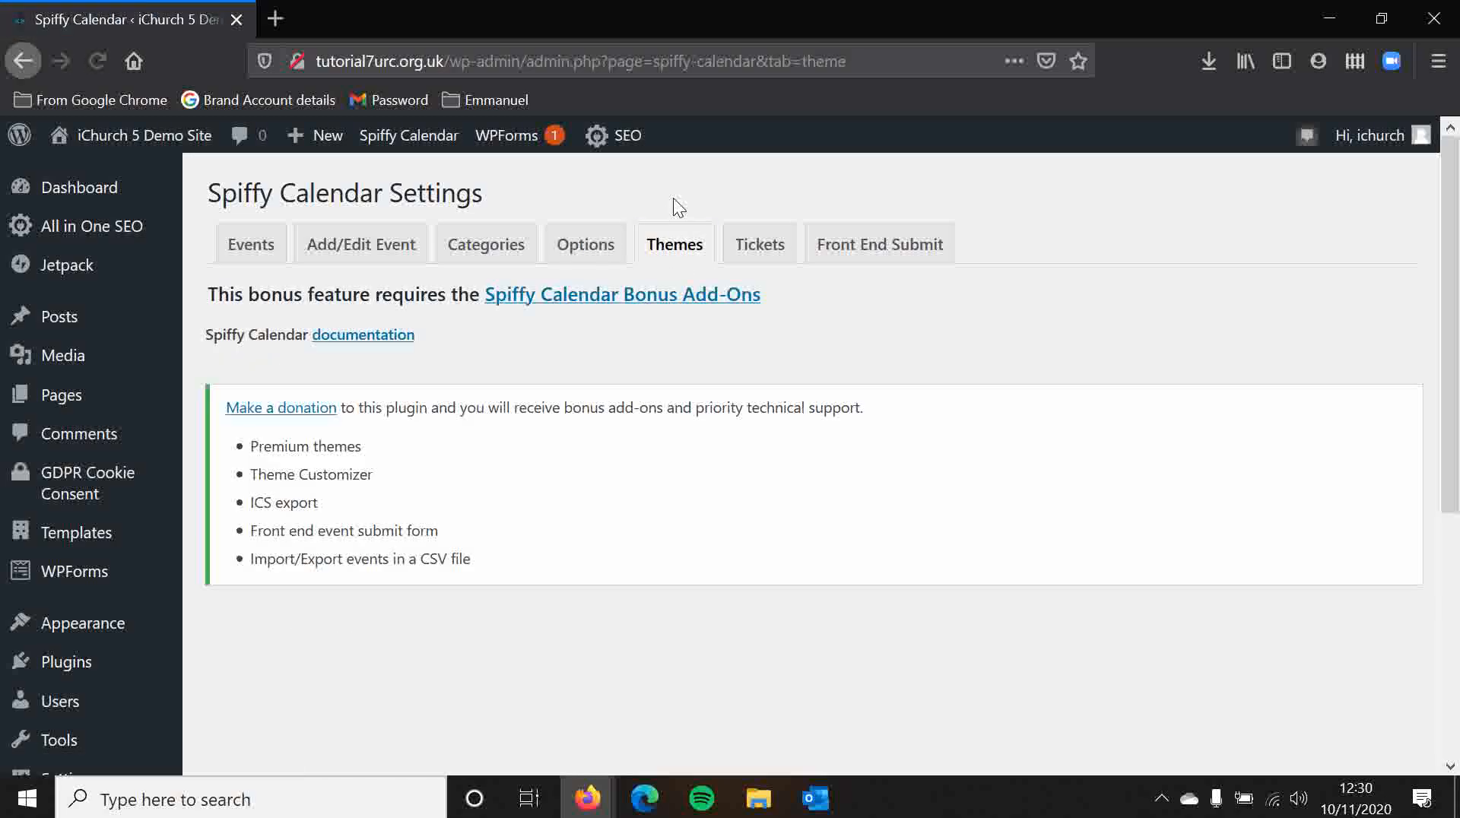